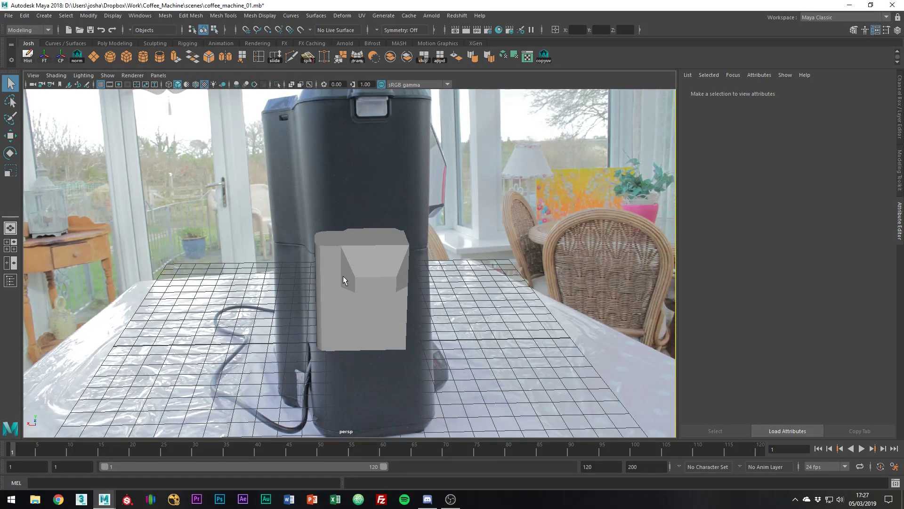
Step: Turn on Resolution Gate and orbit the persp view until the grid matches the coffee machine photo
left_click_drag(408, 292, 446, 281, "alt")
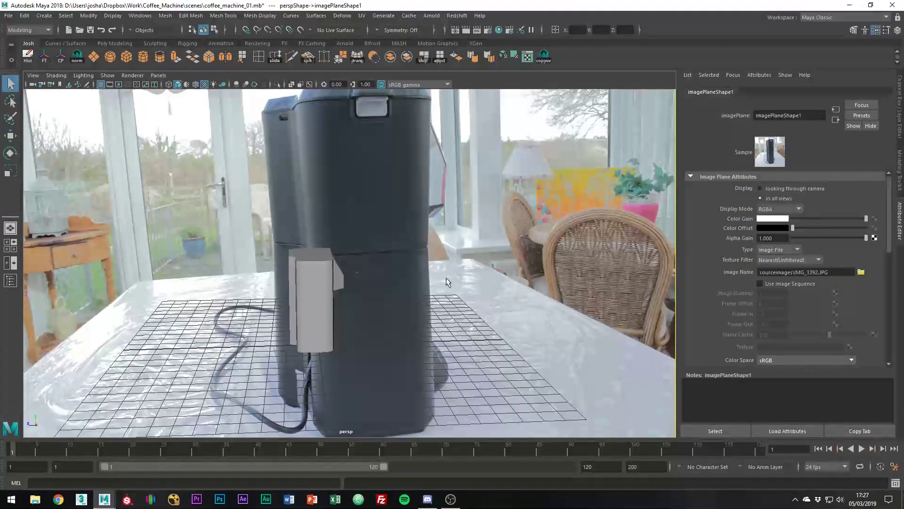
left_click(119, 84)
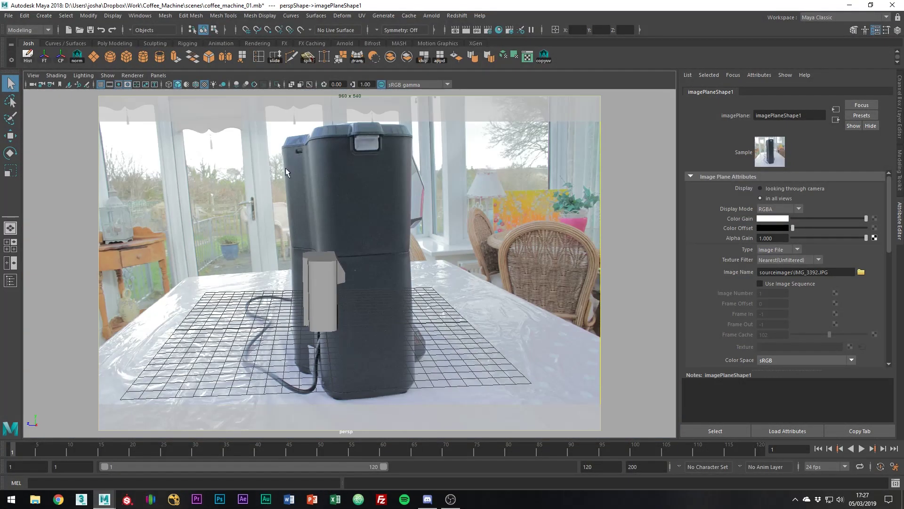
right_click_drag(428, 232, 454, 236, "alt")
left_click_drag(454, 236, 460, 226, "alt")
middle_click_drag(461, 226, 499, 214, "alt")
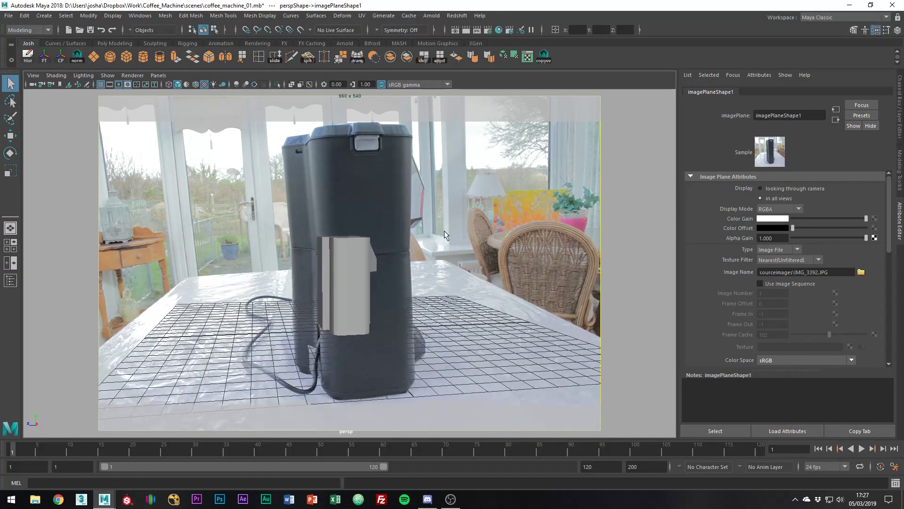
right_click_drag(499, 214, 619, 251, "alt")
left_click_drag(620, 251, 479, 202, "alt")
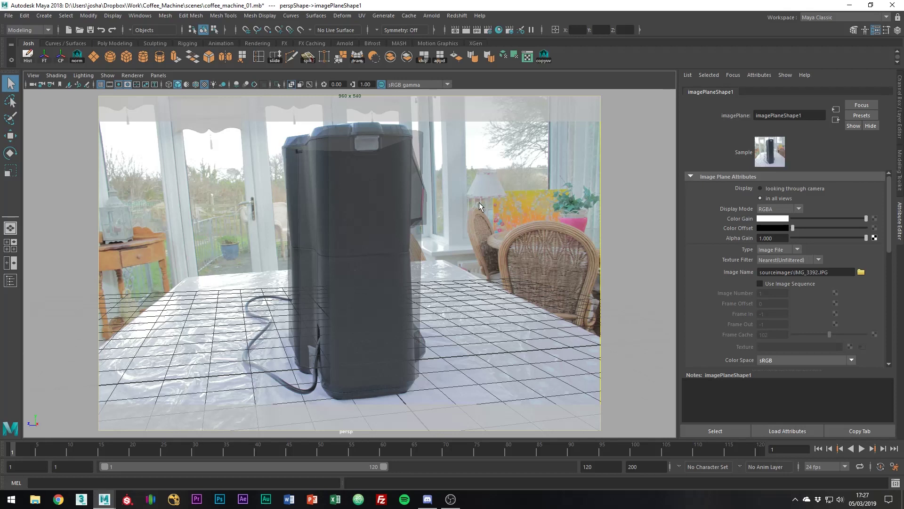
Step: Switch to the four-view layout, select the perspective camera and roll it slightly to match the photo
key("space")
key("space")
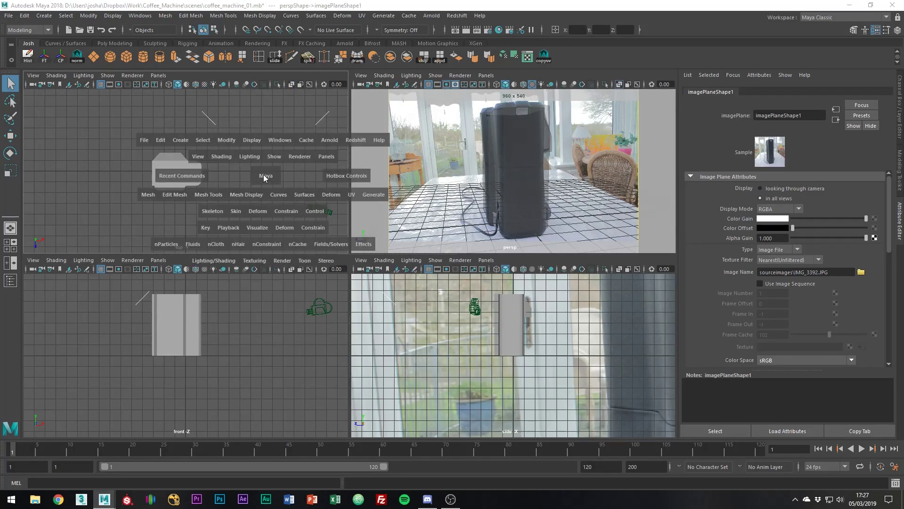
left_click(318, 203)
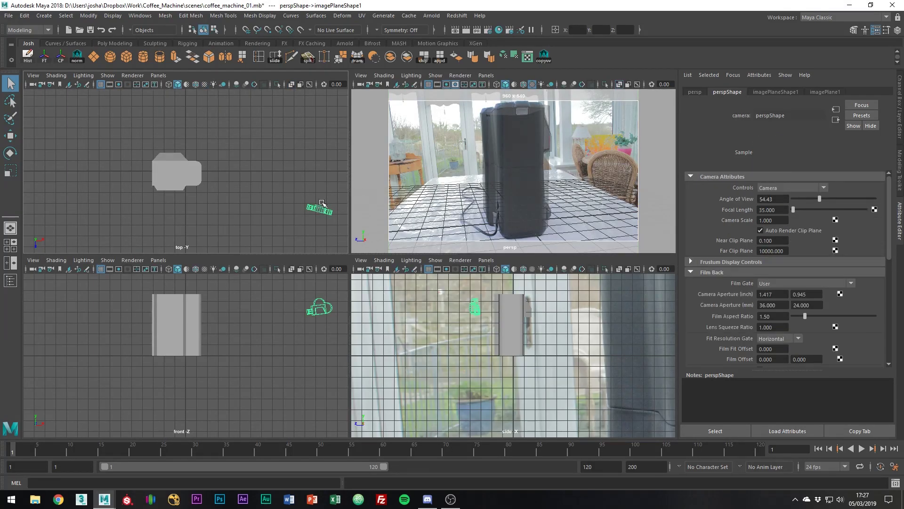
key("e")
left_click_drag(310, 195, 312, 193)
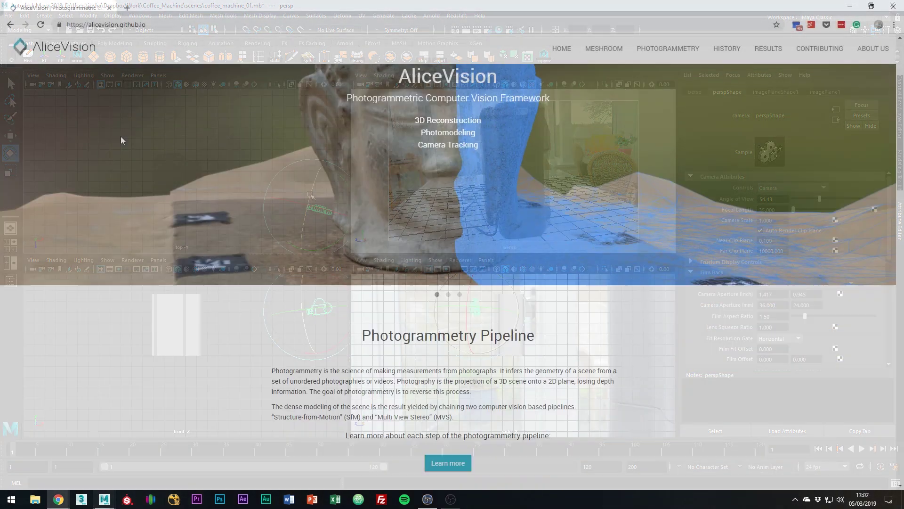
Step: Download the Meshroom-2019.1.0-win64 zip from Software & Libraries and save it to the Desktop
scroll(121, 136, "down", 5)
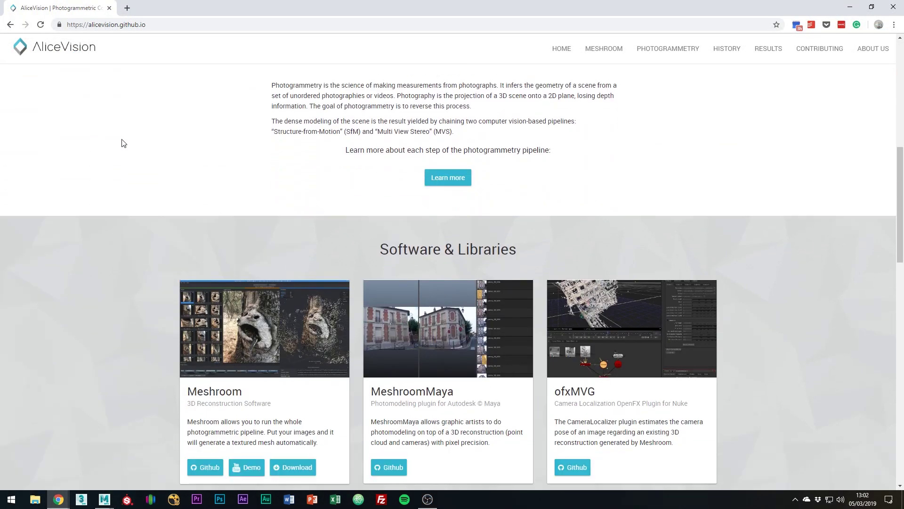
scroll(124, 144, "down", 2)
left_click(287, 368)
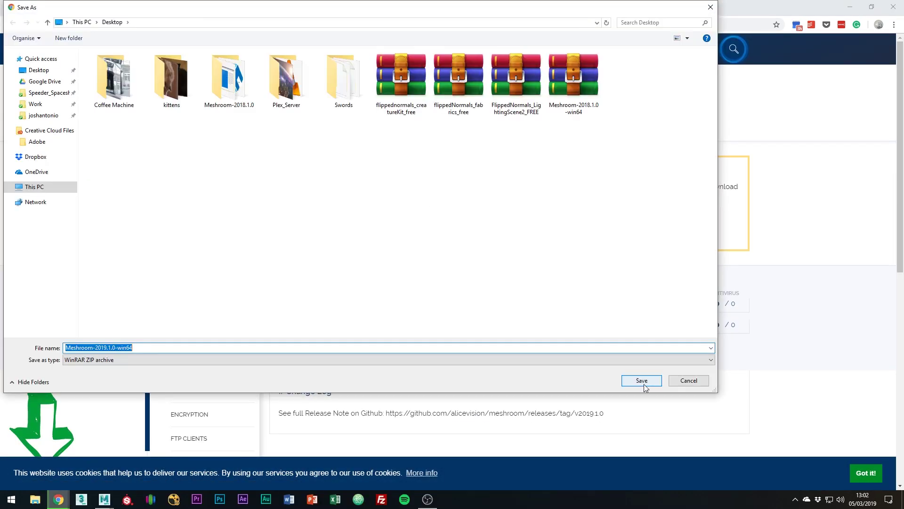
left_click(641, 381)
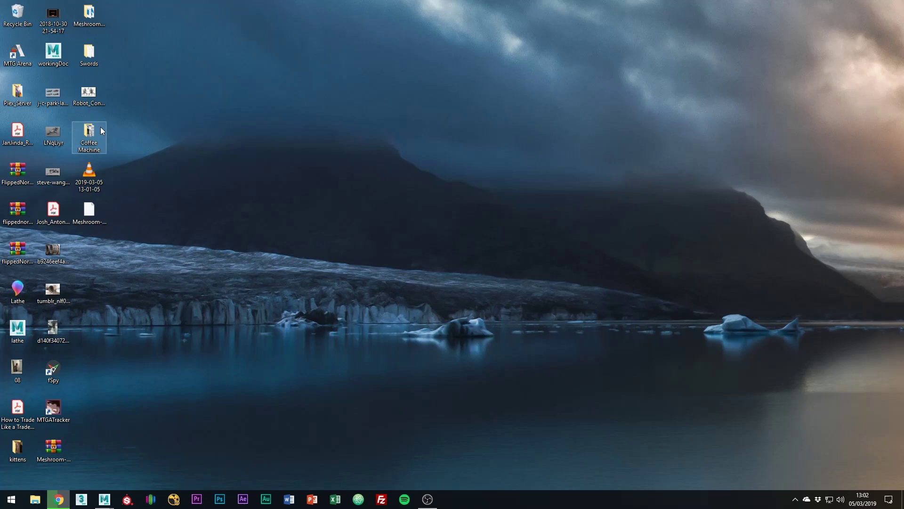
Step: Launch Meshroom.exe from the Meshroom-2018.1.0 folder and drag photos IMG_3326 through IMG_3429 into its Images panel
double_click(89, 14)
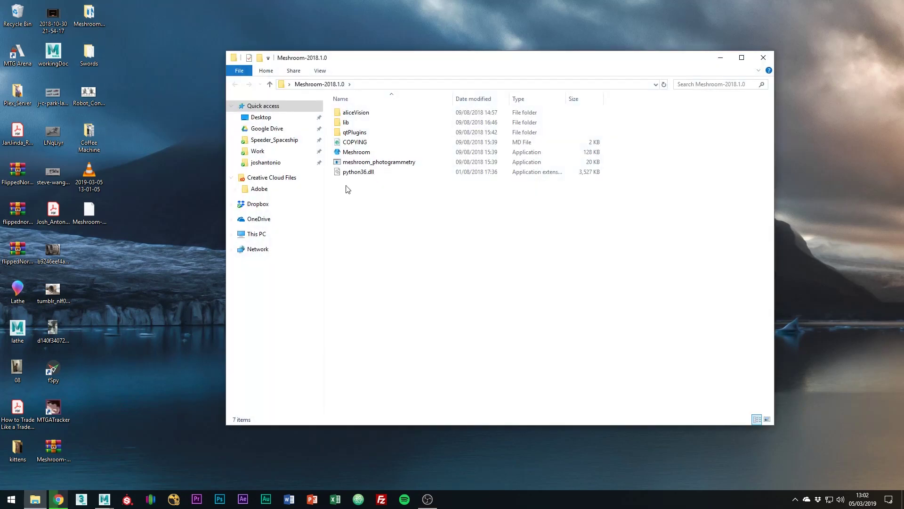
double_click(356, 152)
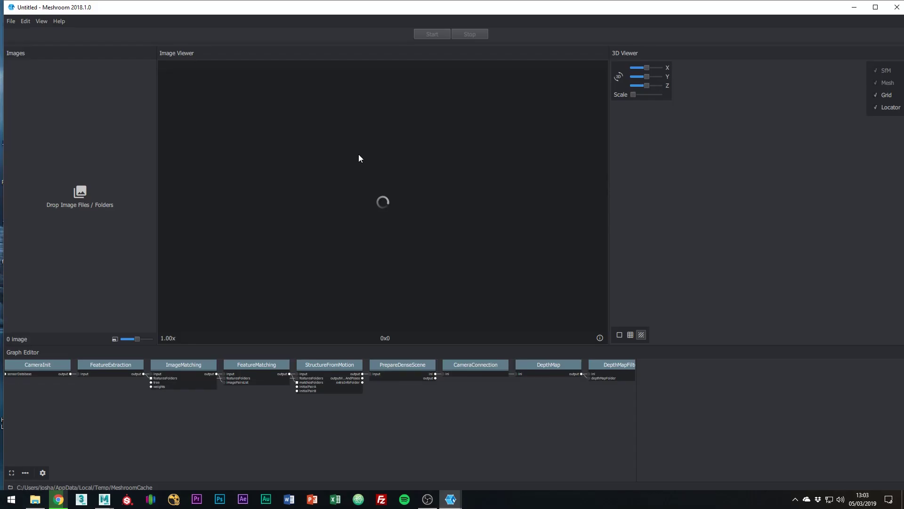
key("alt+Tab")
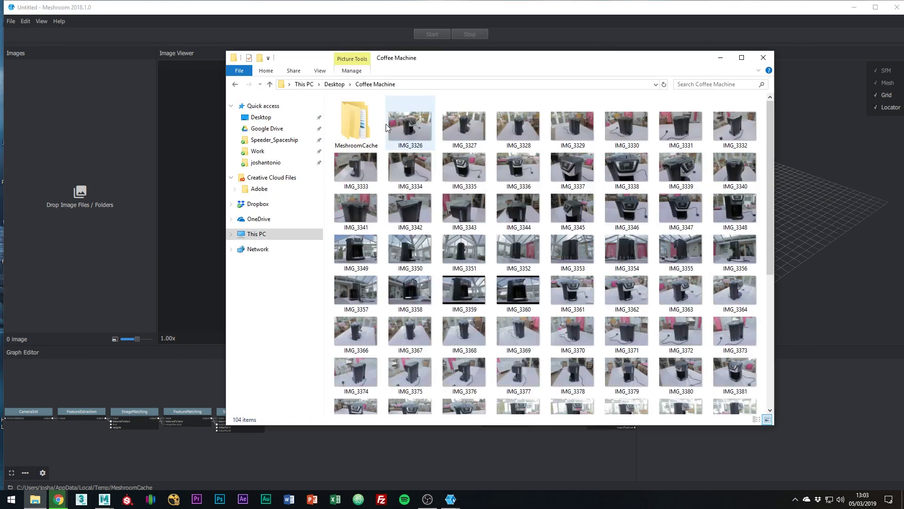
left_click(420, 143)
scroll(518, 226, "down", 5)
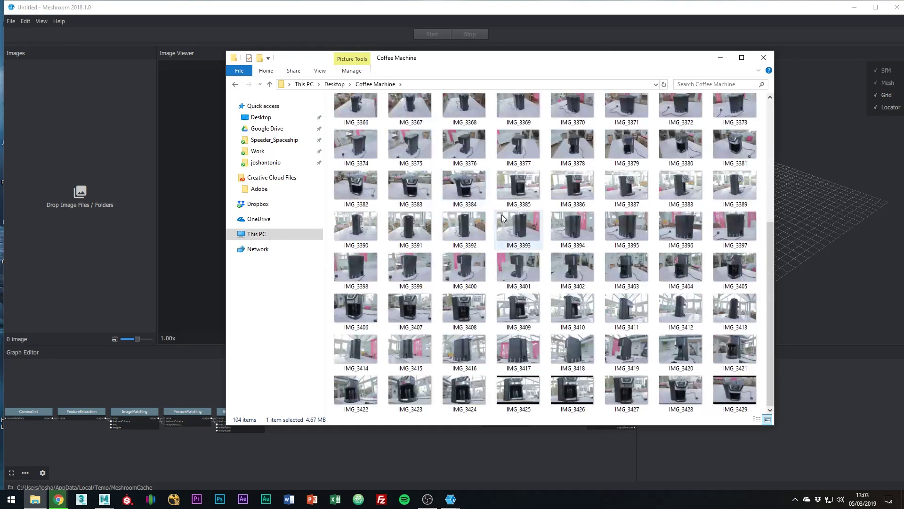
left_click(743, 389, "shift")
left_click_drag(674, 268, 57, 174)
left_click_drag(112, 10, 92, 11)
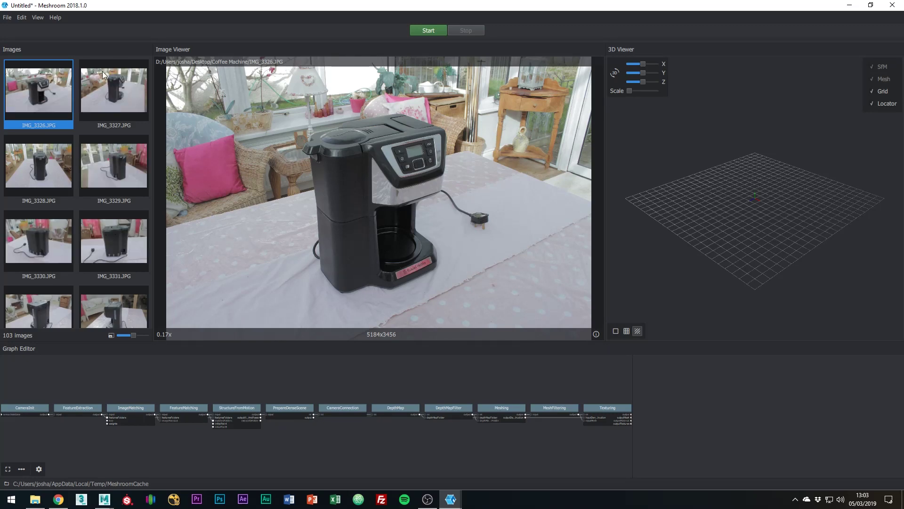
Step: Save the project as scan.mg in the Coffee Machine folder and start the reconstruction
left_click(8, 17)
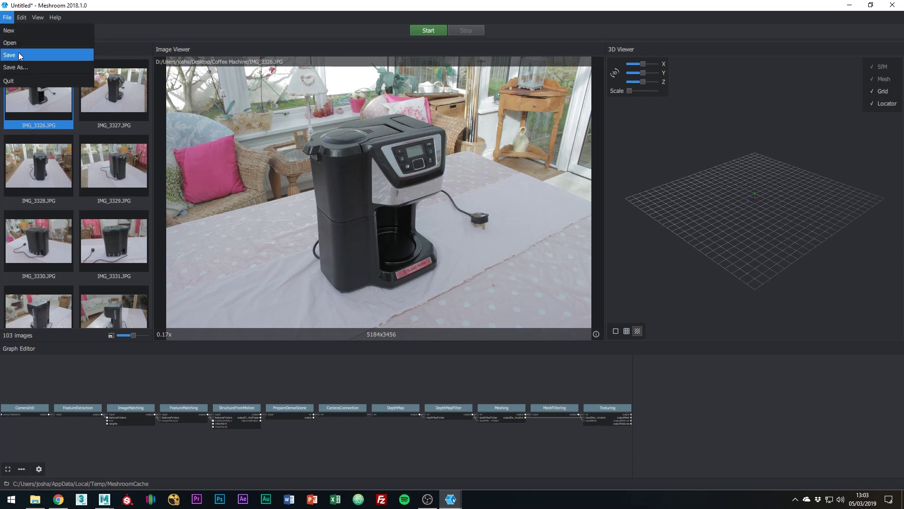
left_click(19, 54)
type("scan")
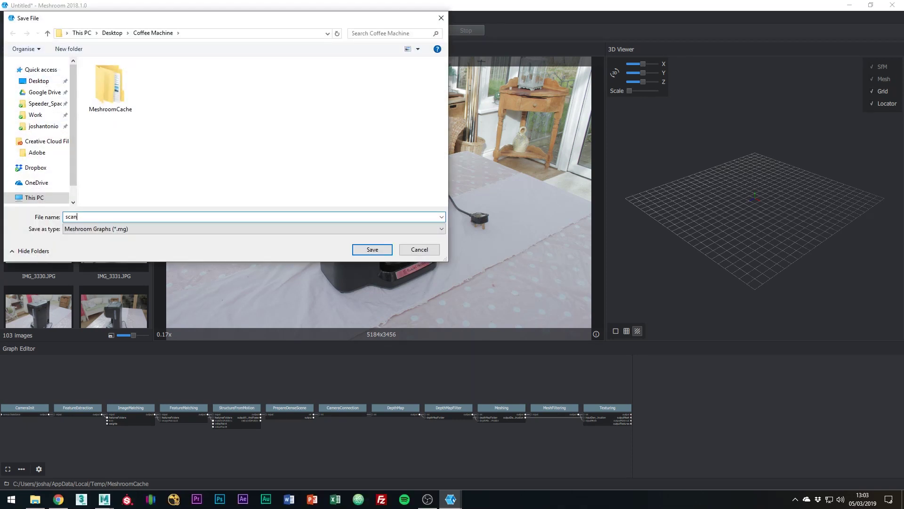
key("Return")
left_click(429, 30)
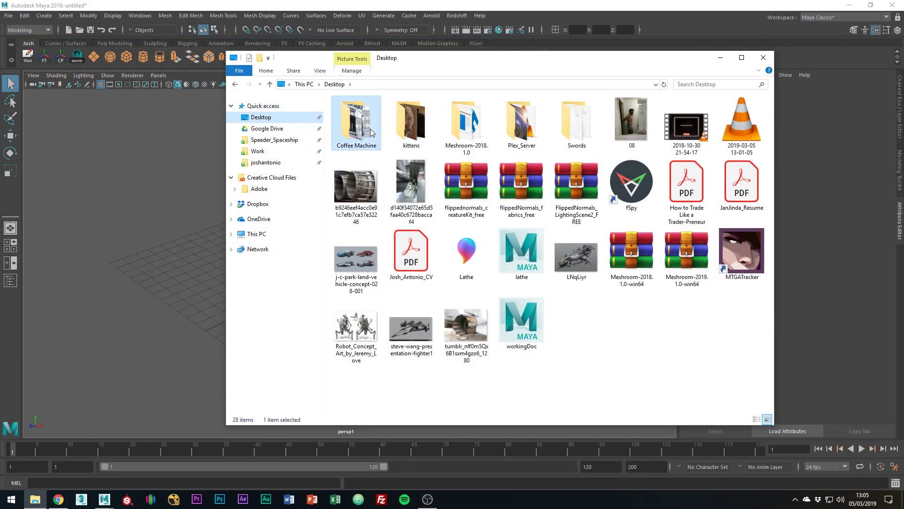
Step: Locate sfm.abc in Coffee Machine > MeshroomCache > StructureFromMotion > hash folder
double_click(369, 126)
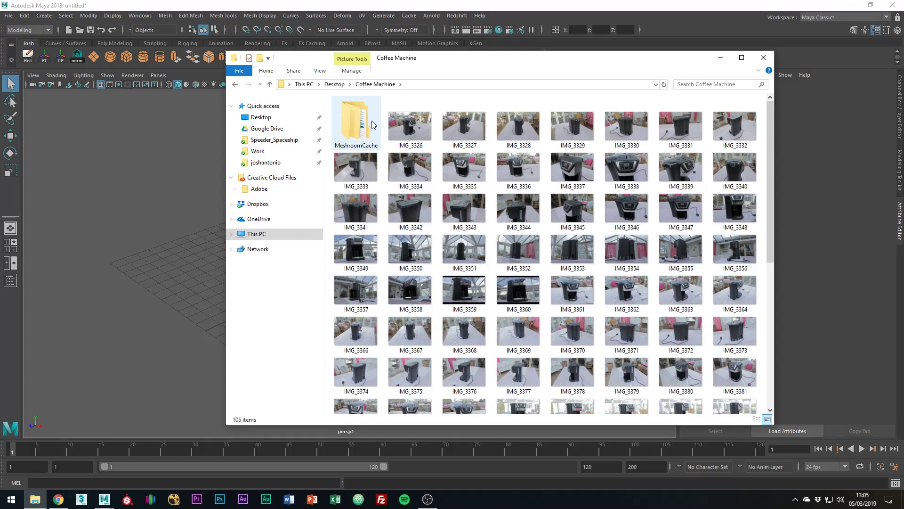
double_click(371, 120)
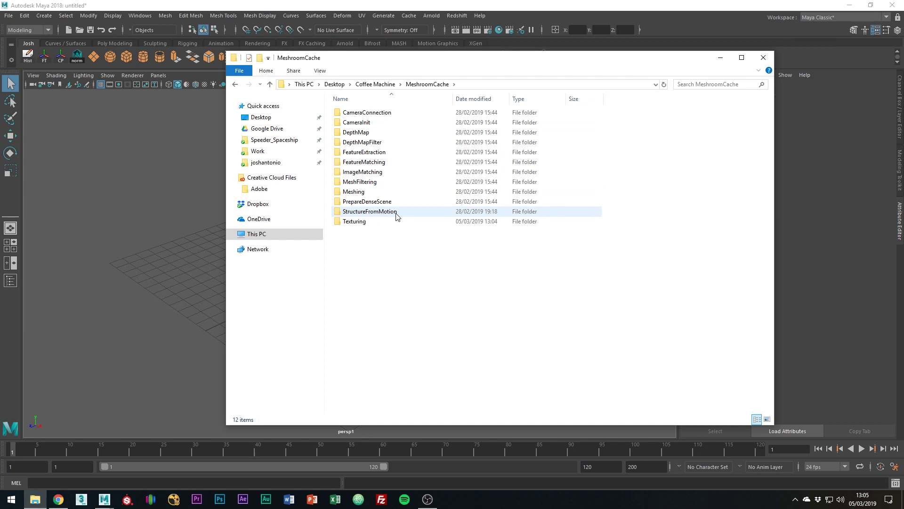
double_click(396, 213)
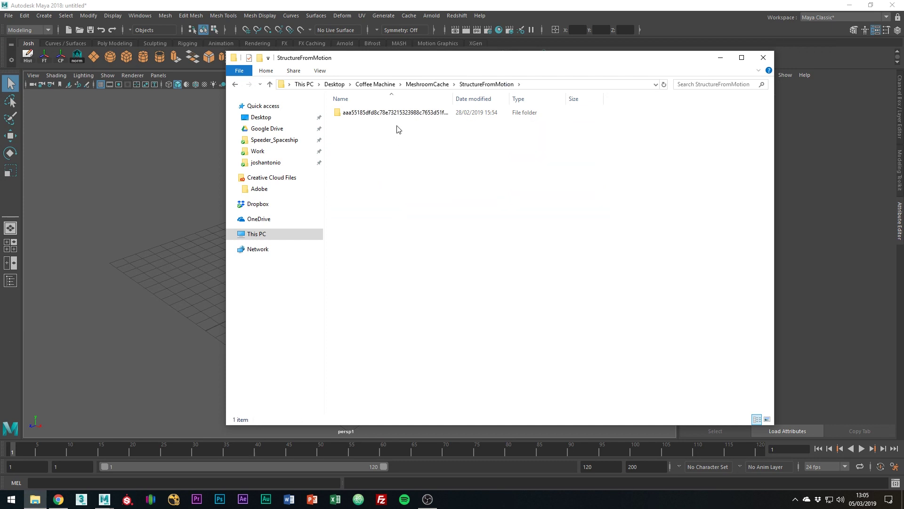
left_click(396, 113)
double_click(395, 114)
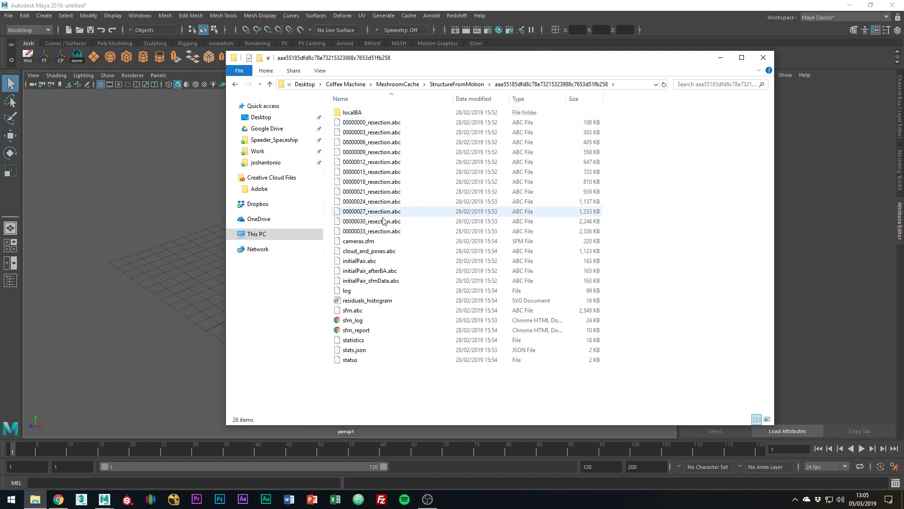
left_click(369, 313)
Step: Locate texturedMesh.obj in the MeshroomCache Texturing hash folder
key("alt+Up")
key("alt+Up")
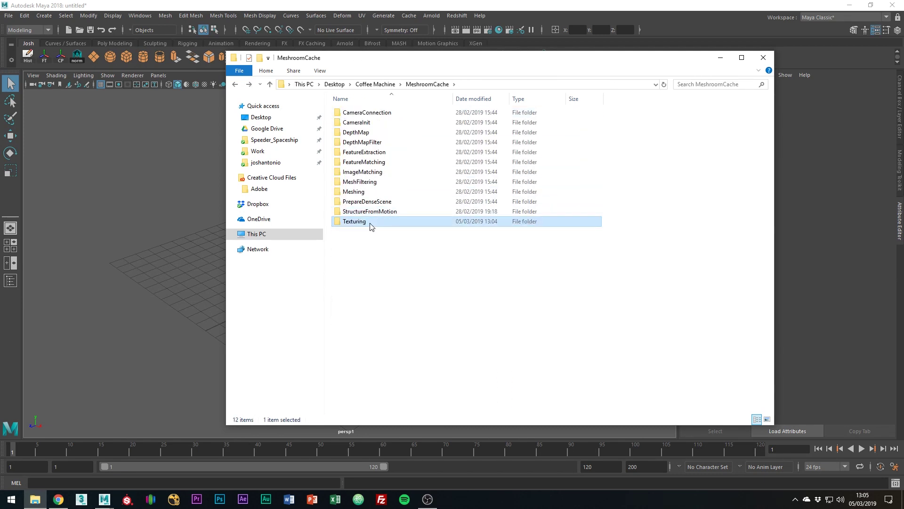
double_click(372, 222)
left_click(401, 119)
double_click(401, 118)
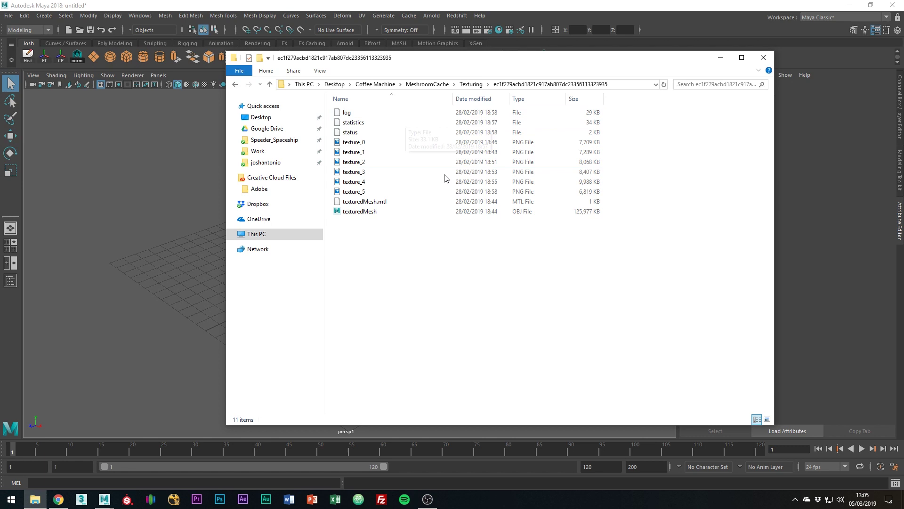
left_click(414, 213)
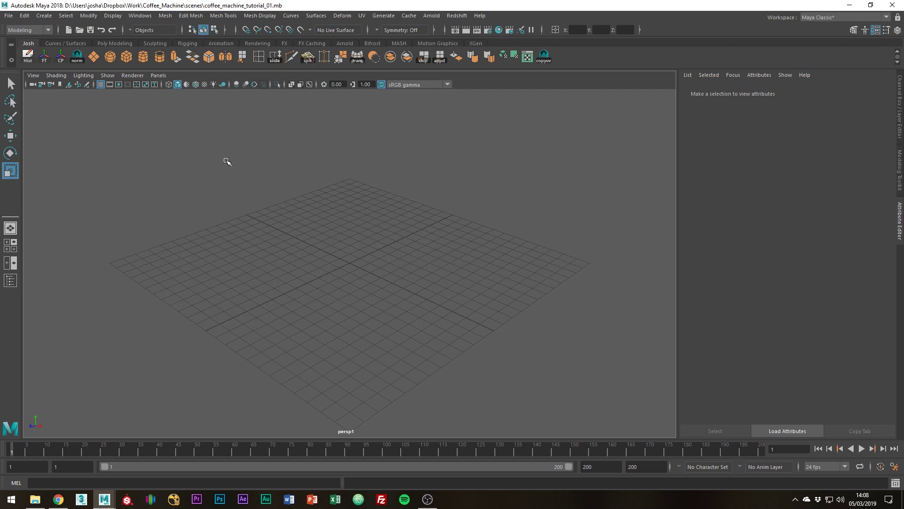
Step: Open the Plug-in Manager through Windows > Settings/Preferences
left_click(140, 16)
mouse_move(180, 105)
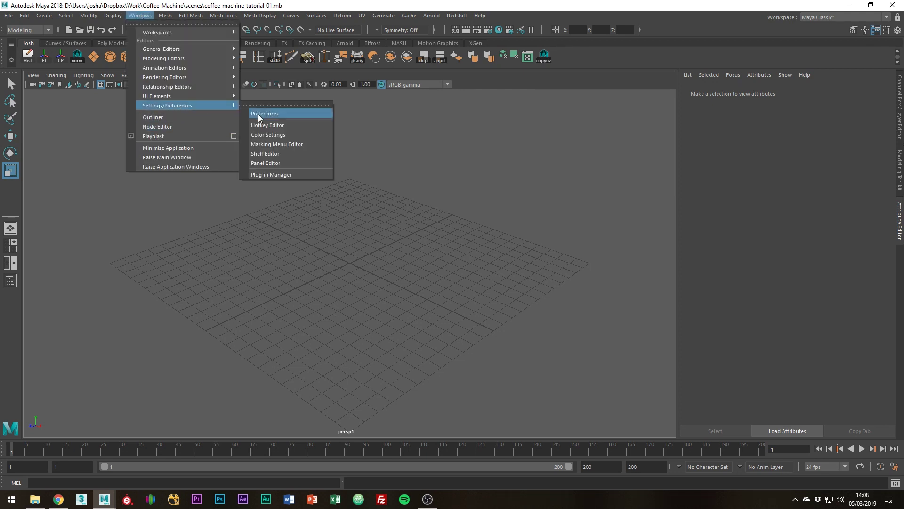
left_click(267, 175)
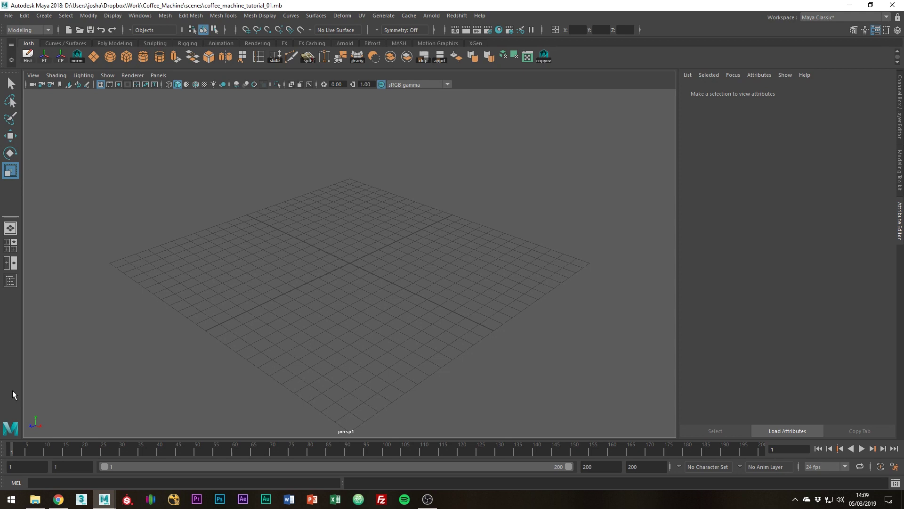
Step: Drag texturedMesh.obj from the Texturing hash folder into Maya's viewport, then minimize Explorer
left_click(35, 499)
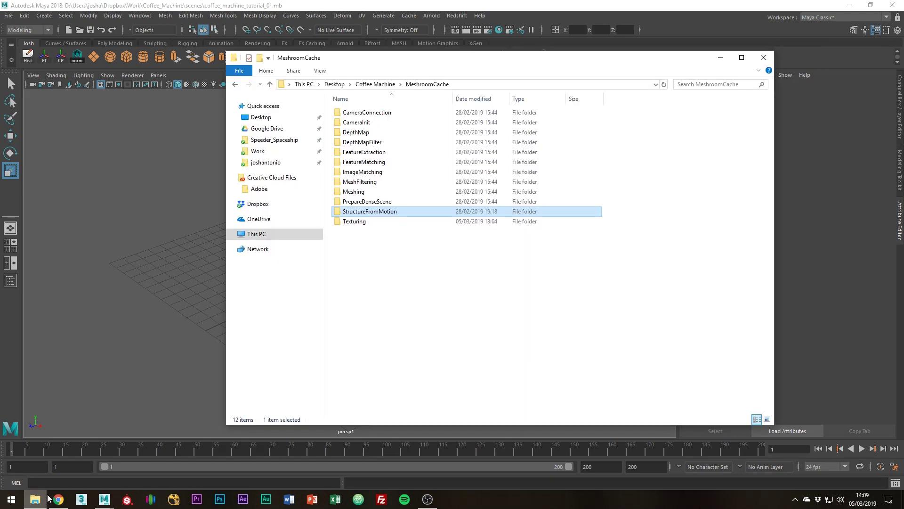
double_click(352, 222)
double_click(383, 113)
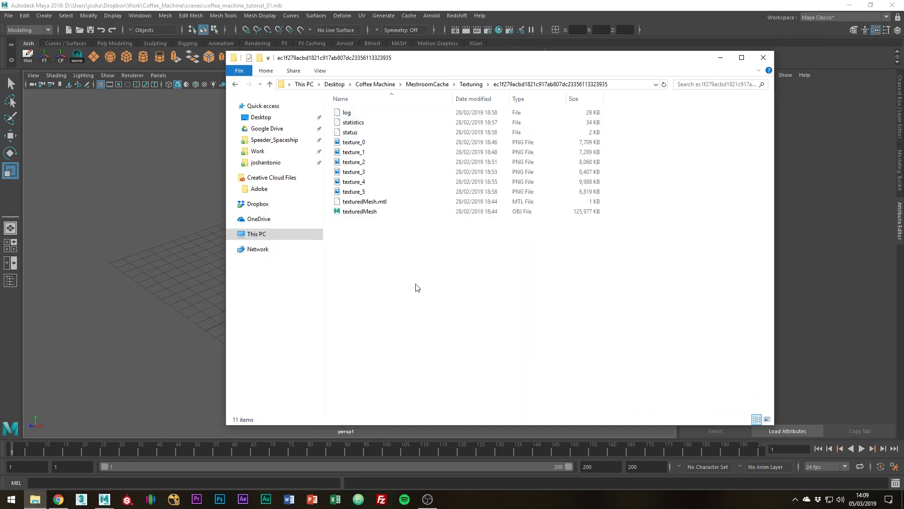
left_click(372, 211)
left_click_drag(399, 213, 136, 228)
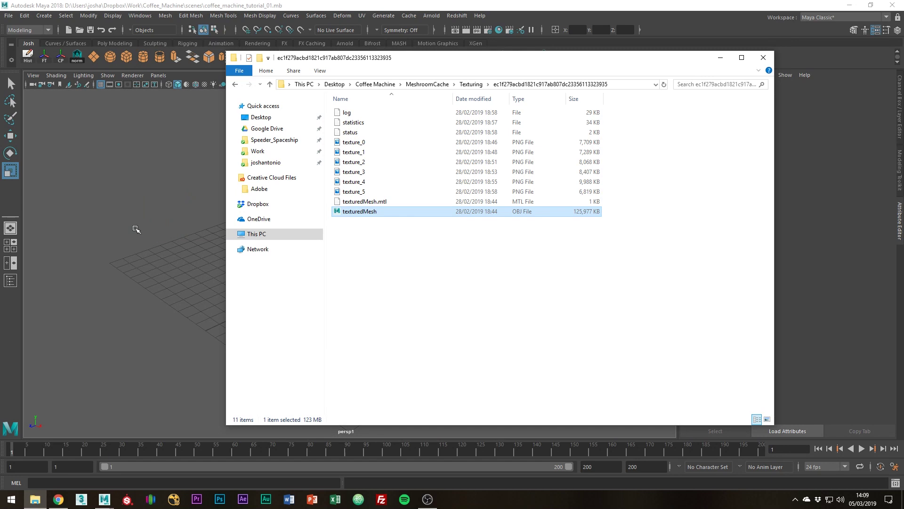
left_click(720, 58)
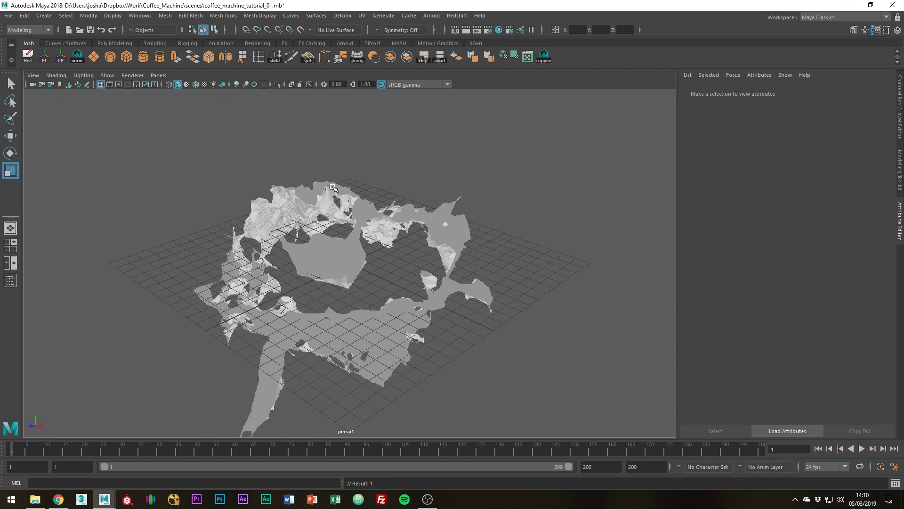
Step: Turn on textured display and zoom in on the coffee machine
left_click(204, 84)
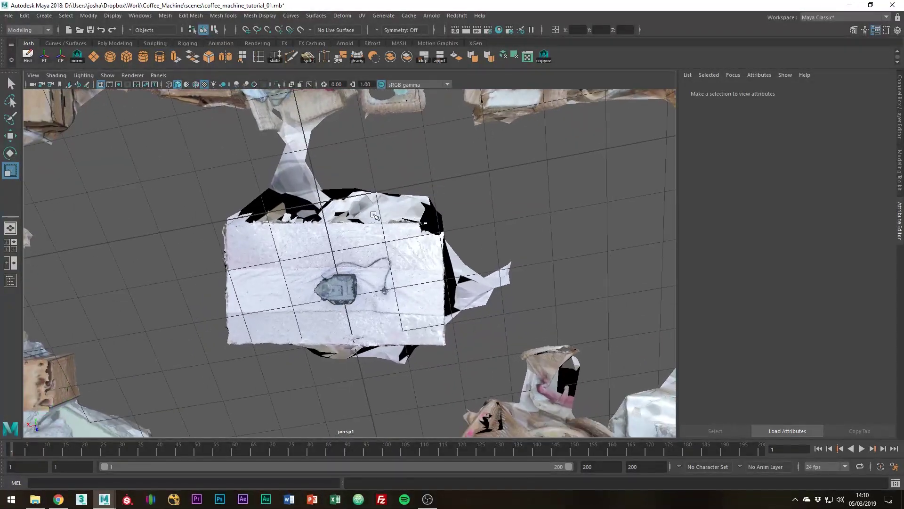
right_click_drag(403, 213, 572, 239, "alt")
middle_click_drag(466, 248, 490, 223, "alt")
Step: Lasso the coffee machine's faces, invert the selection and delete the surrounding scan
left_click(365, 184)
key("w")
right_click_drag(366, 184, 360, 205)
key("y")
mouse_move(339, 241)
left_mouse_down()
mouse_move(315, 298)
mouse_move(406, 259)
mouse_move(356, 253)
left_mouse_up()
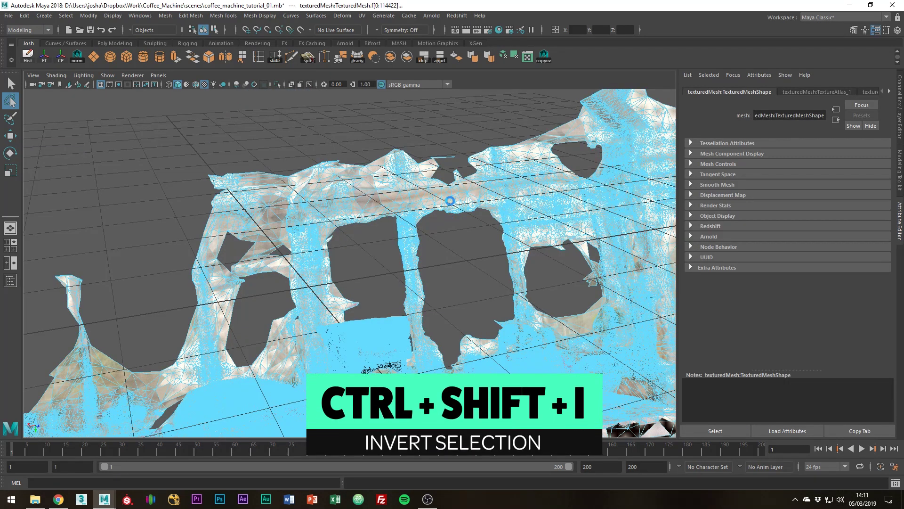
key("Delete")
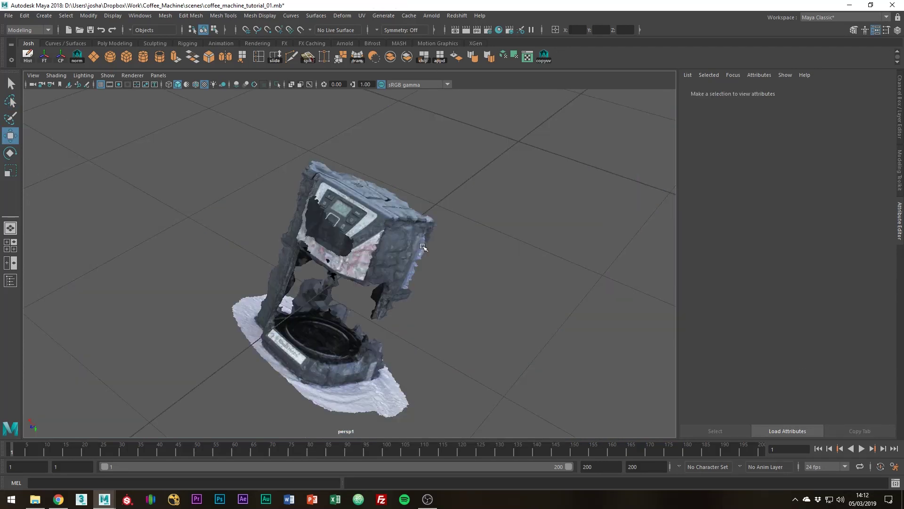
left_click_drag(440, 247, 466, 284, "alt")
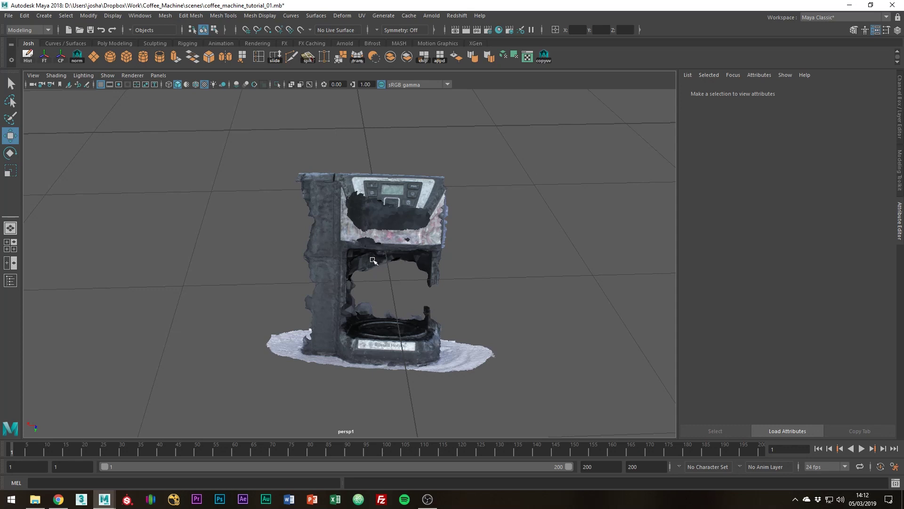
left_click_drag(460, 275, 410, 263, "alt")
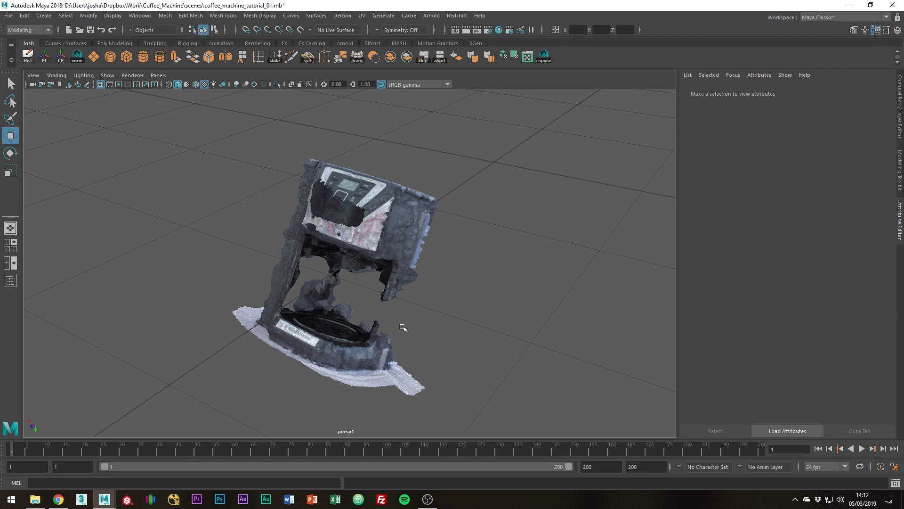
mouse_move(426, 282)
left_mouse_down("alt")
mouse_move(439, 278)
mouse_move(400, 262)
mouse_move(412, 288)
mouse_move(440, 288)
mouse_move(434, 293)
left_mouse_up("alt")
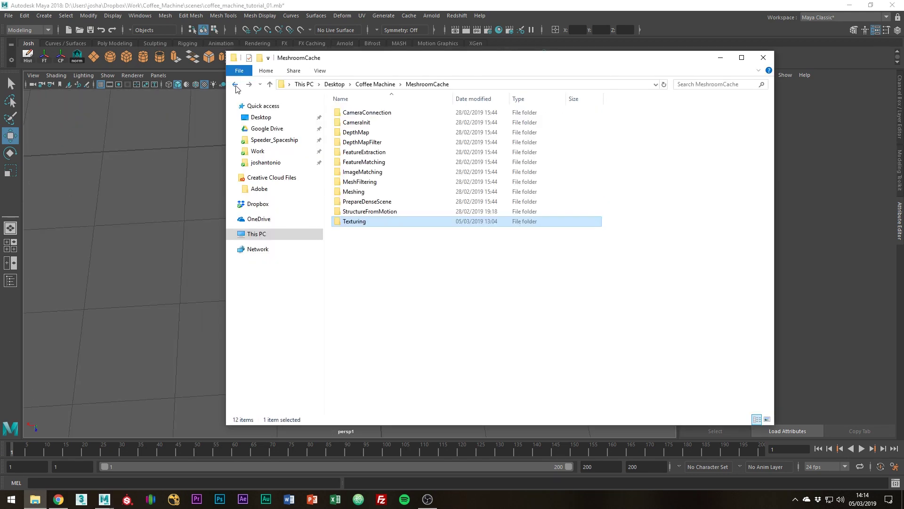
Step: Drag sfm.abc from the StructureFromMotion hash folder into Maya's viewport, then minimize Explorer
left_click(348, 212)
double_click(348, 212)
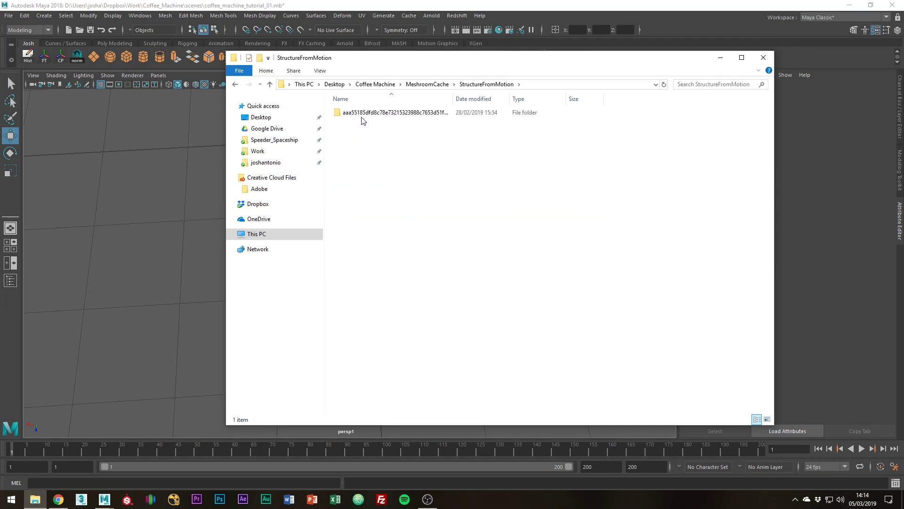
double_click(362, 114)
left_click(361, 311)
left_click_drag(361, 311, 170, 270)
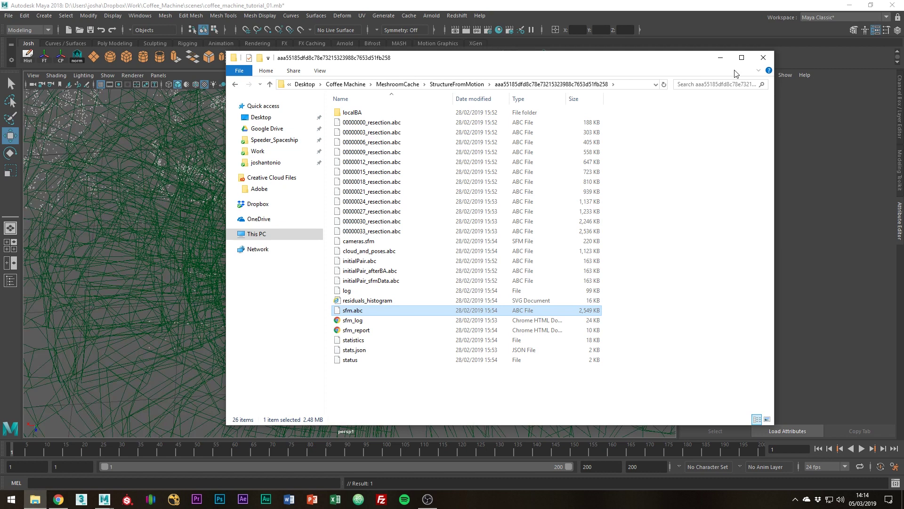
left_click(719, 57)
Step: Orbit around the imported cameras and select the sfm1:mvgCloud point cloud
scroll(524, 313, "down", 6)
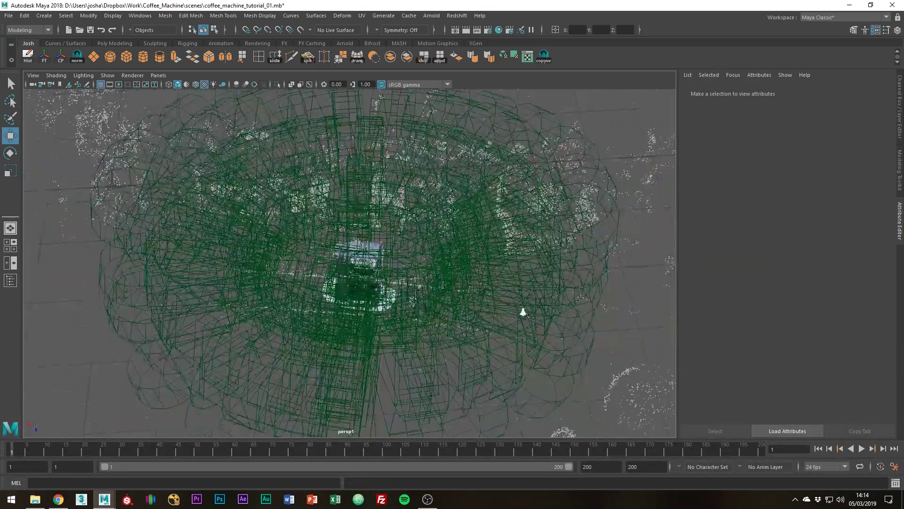
left_click_drag(522, 311, 410, 173, "alt")
left_click(376, 208)
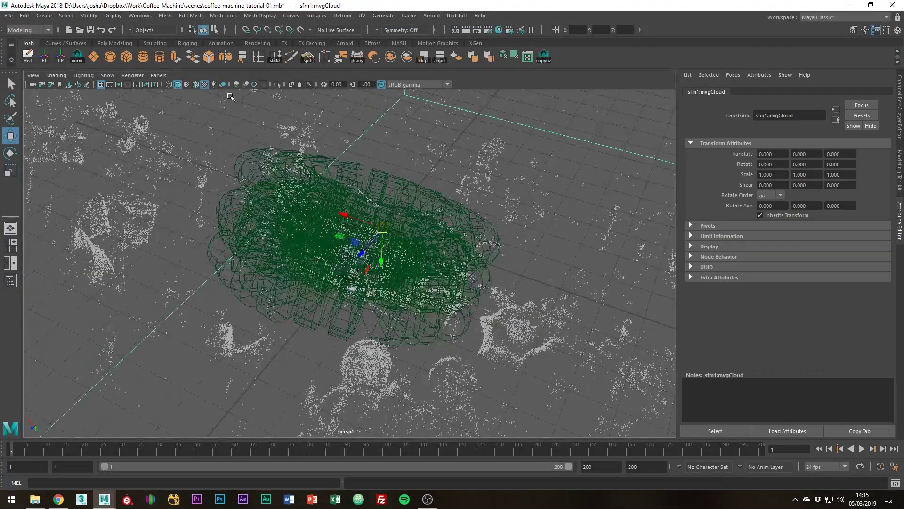
Step: Open the Outliner and delete the sfm1:mvgCamerasUndefined group
left_click(138, 16)
left_click(159, 113)
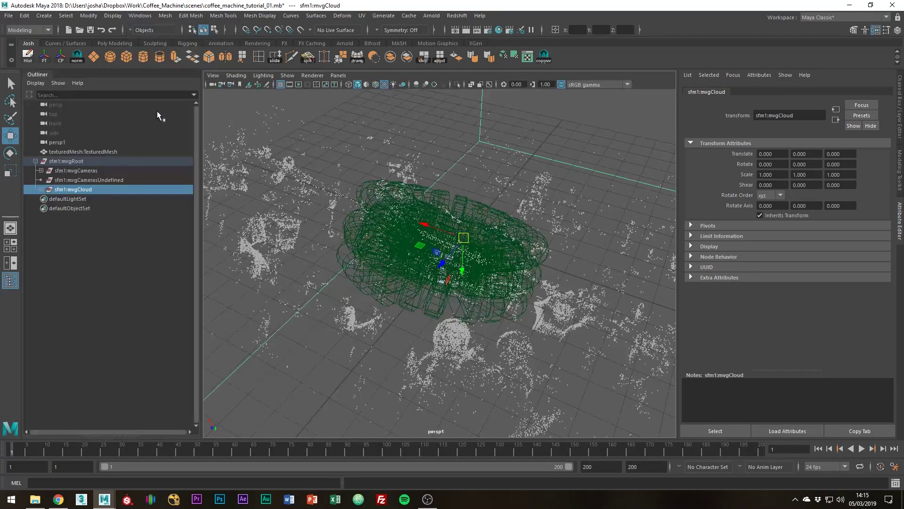
left_click(97, 180)
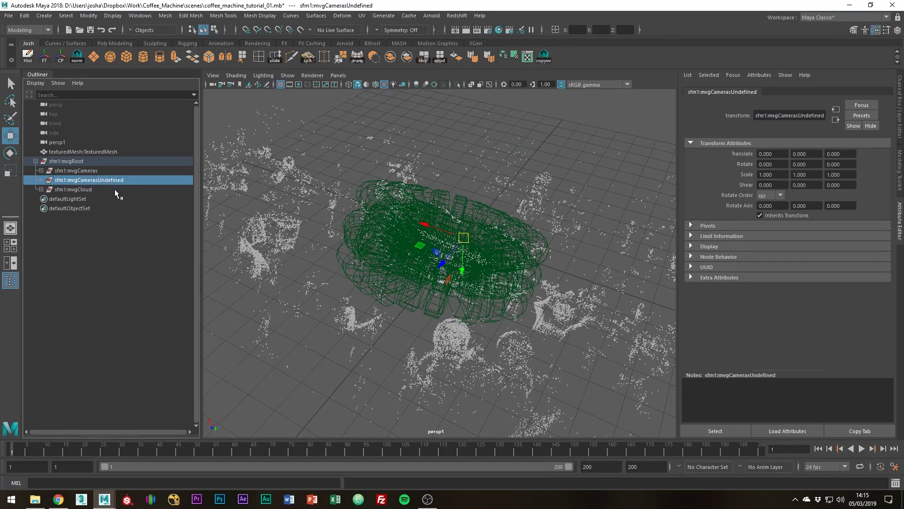
left_click(36, 161)
left_click(35, 162)
key("Delete")
Step: Delete the sfm1:mvgCloud point cloud, leaving only sfm1:mvgCameras
left_click(72, 180)
key("Delete")
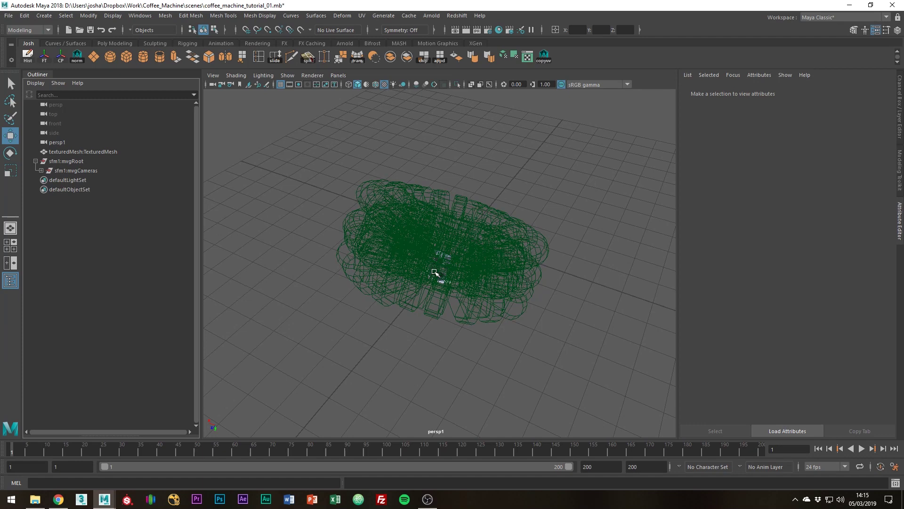
scroll(466, 266, "up", 6)
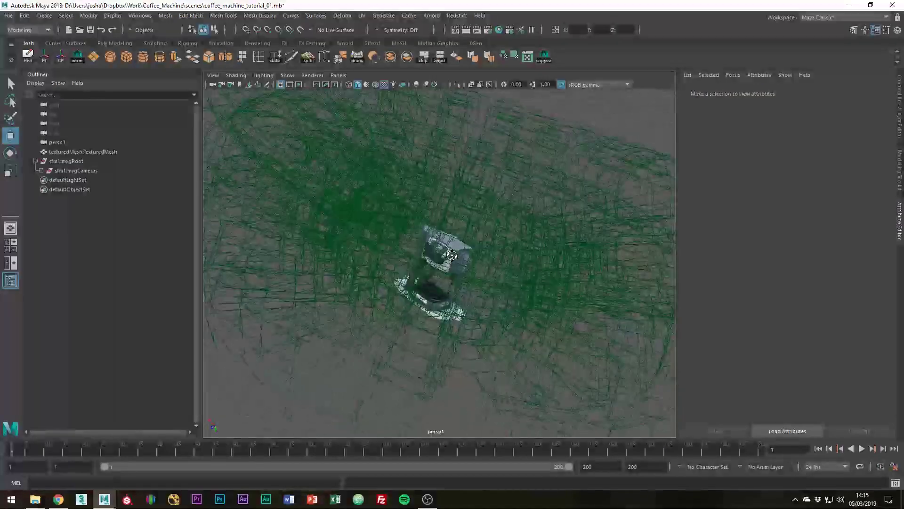
Step: Select every camera under sfm1:mvgCameras and scale them down into a compact ring around the scan
left_click(42, 171)
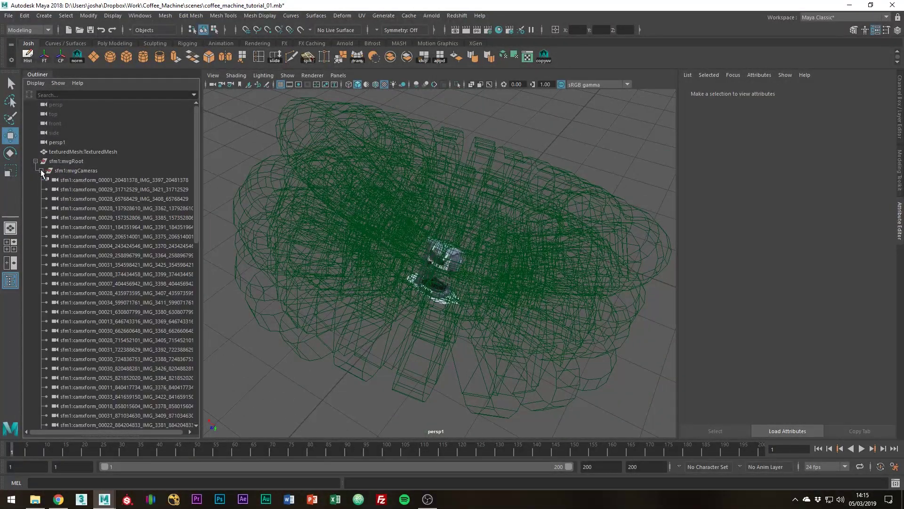
left_click(72, 182)
scroll(85, 198, "down", 15)
left_click(120, 396, "shift")
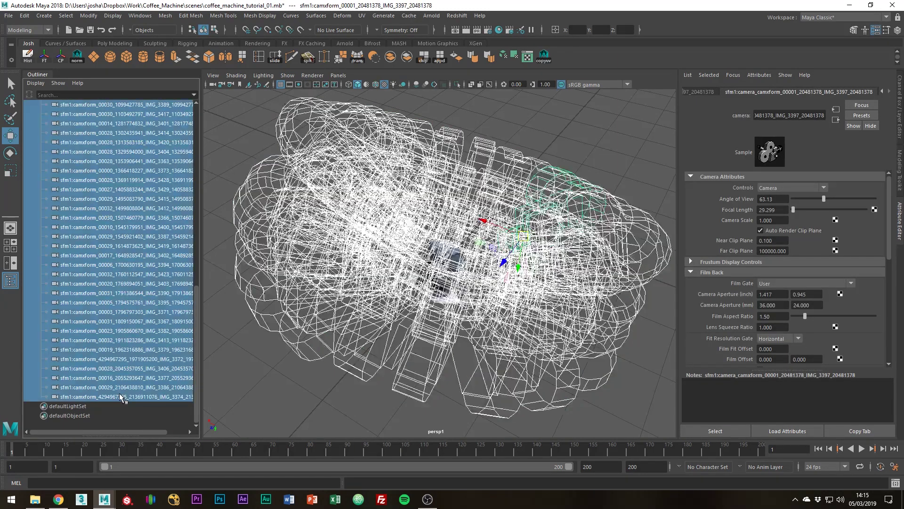
key("r")
left_click_drag(520, 234, 377, 249)
left_click(482, 173)
mouse_move(433, 175)
left_mouse_down("alt")
mouse_move(375, 182)
mouse_move(432, 189)
left_mouse_up("alt")
Step: Parent texturedMesh under sfm1:mvgRoot and centre the group's pivot on its geometry
scroll(148, 229, "up", 15)
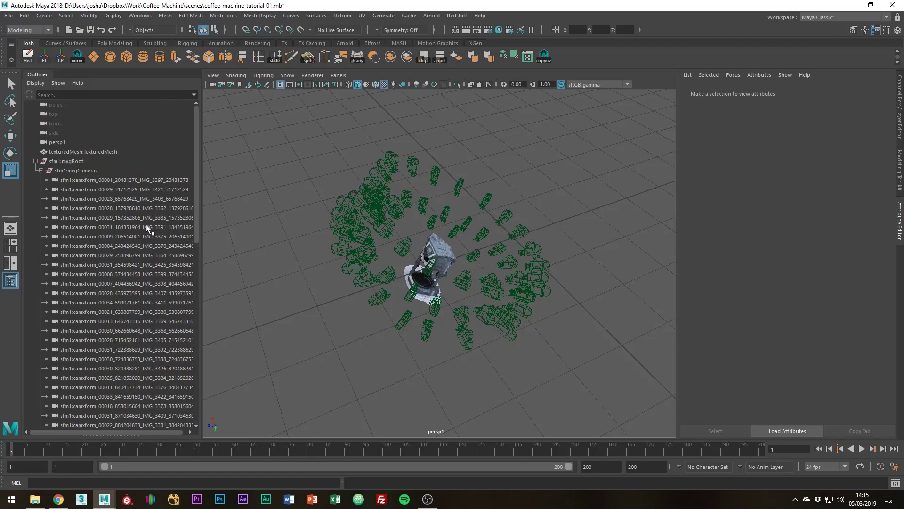
left_click_drag(239, 97, 640, 388)
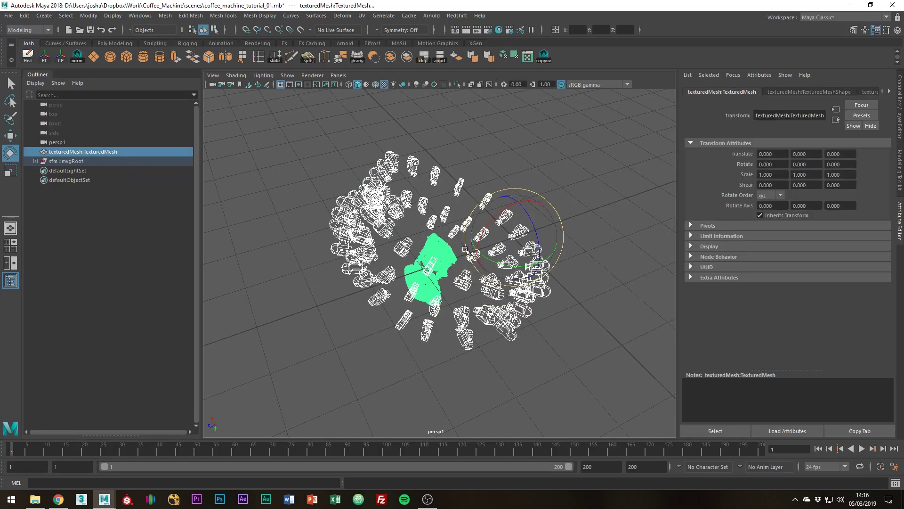
left_click_drag(511, 251, 417, 250)
key("ctrl+z")
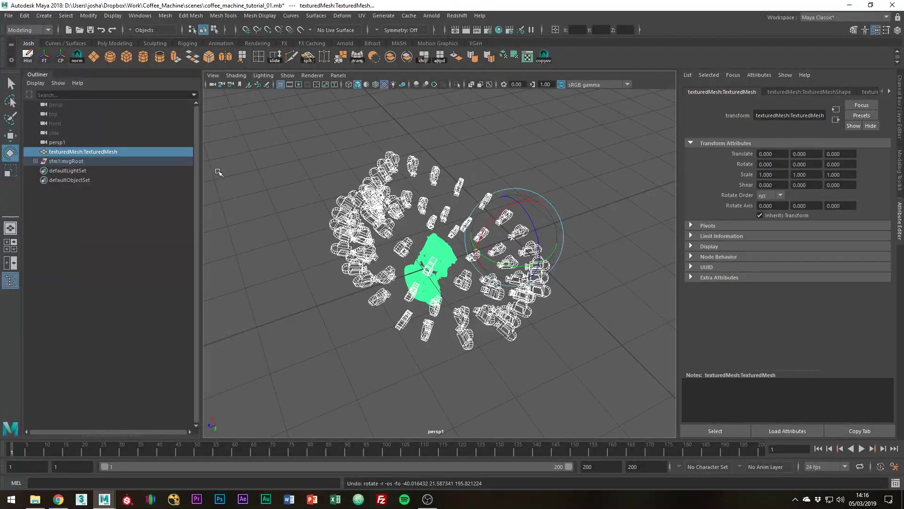
left_click(96, 161)
middle_click_drag(81, 153, 81, 161)
left_click(82, 153)
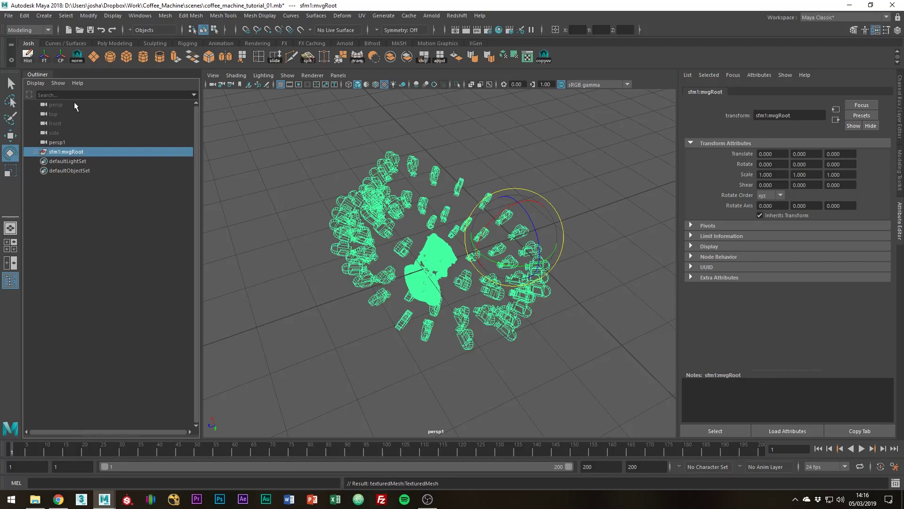
left_click(60, 58)
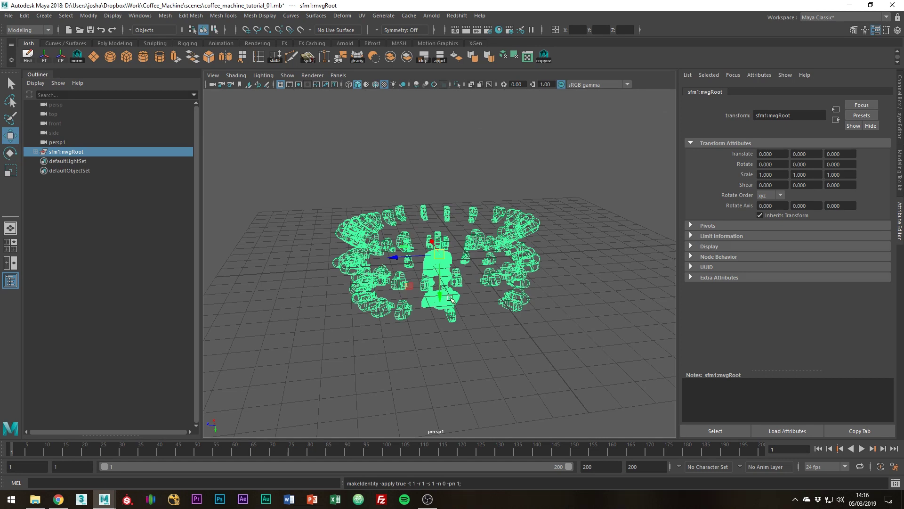
Step: Tip the sfm1:mvgRoot group upright about X and freeze its transforms
left_click_drag(451, 298, 433, 170, "alt")
key("e")
left_click_drag(432, 231, 454, 246)
left_click(49, 60)
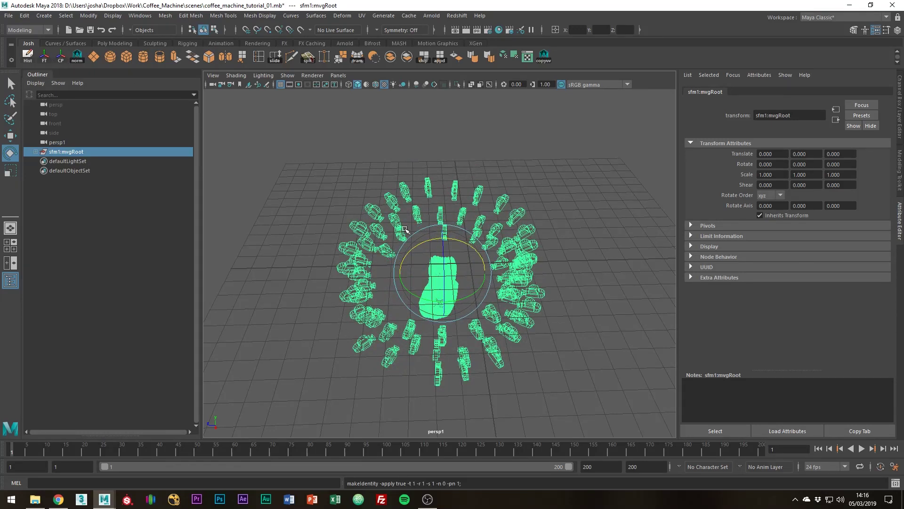
Step: Move the group to Y 2.886 and Z -1.6, and rotate it 8.785 about Z
key("w")
left_click_drag(441, 246, 443, 192)
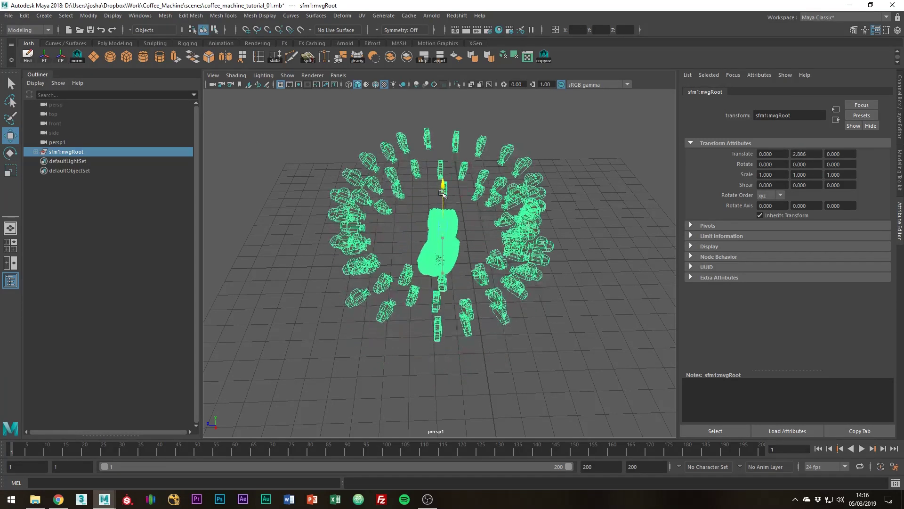
left_click_drag(462, 273, 487, 255, "alt")
left_click_drag(413, 261, 446, 262)
left_click_drag(446, 261, 517, 283, "alt")
key("e")
left_click_drag(470, 229, 452, 215)
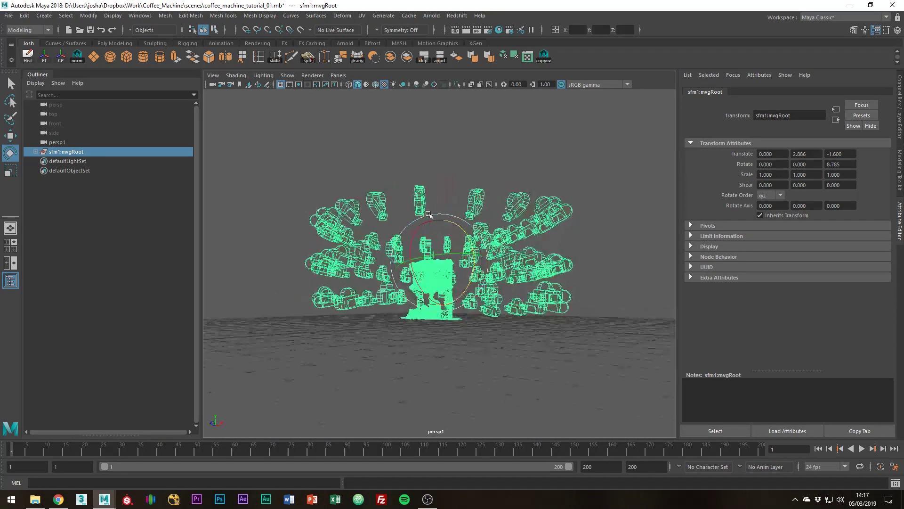
Step: Create the pCube1 guide box and position it on the grid beside the scan's base
key("w")
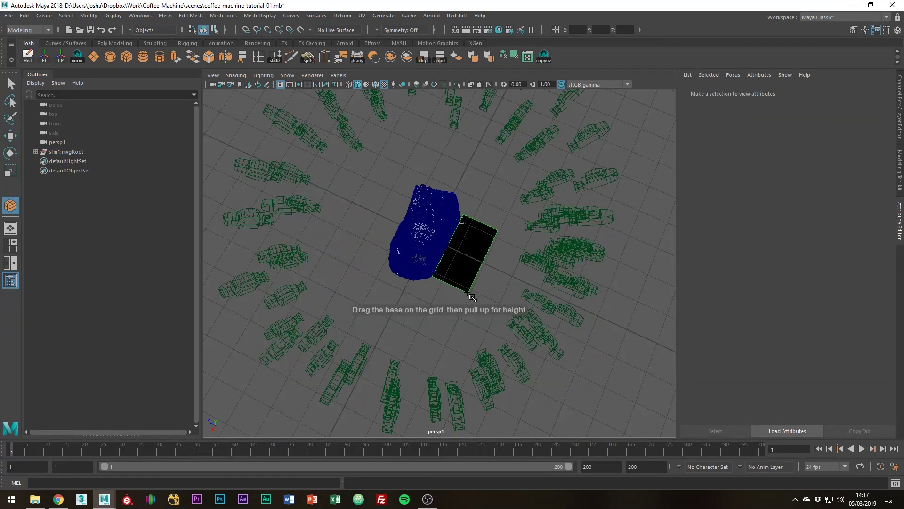
left_click_drag(468, 293, 469, 258)
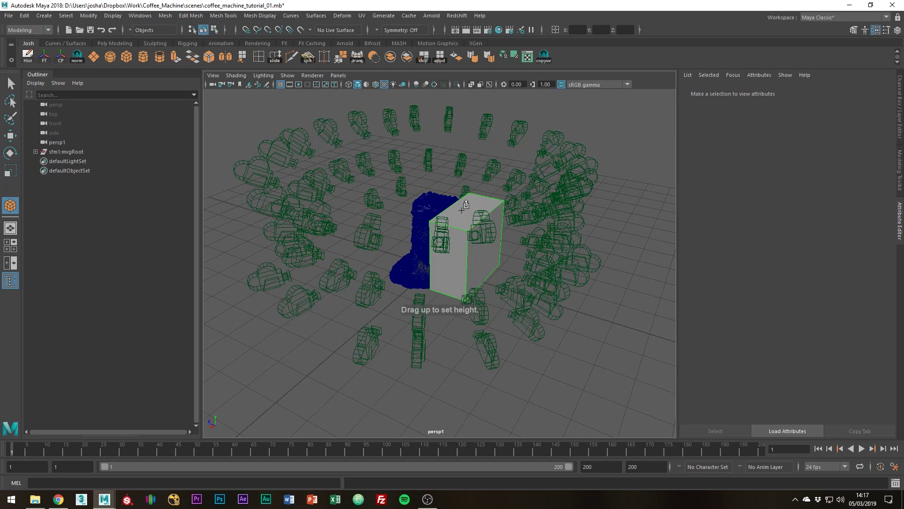
key("e")
left_click_drag(462, 210, 489, 244)
scroll(488, 244, "up", 2)
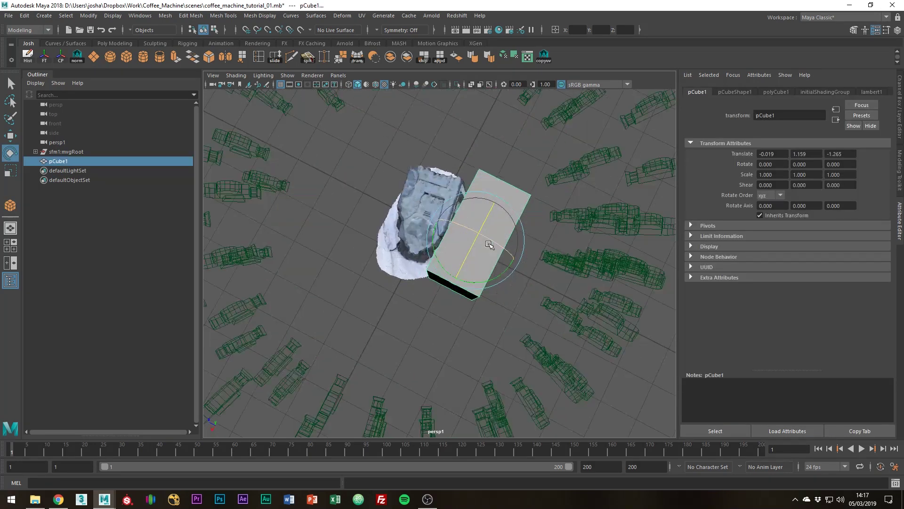
scroll(488, 244, "up", 5)
scroll(485, 238, "down", 4)
key("w")
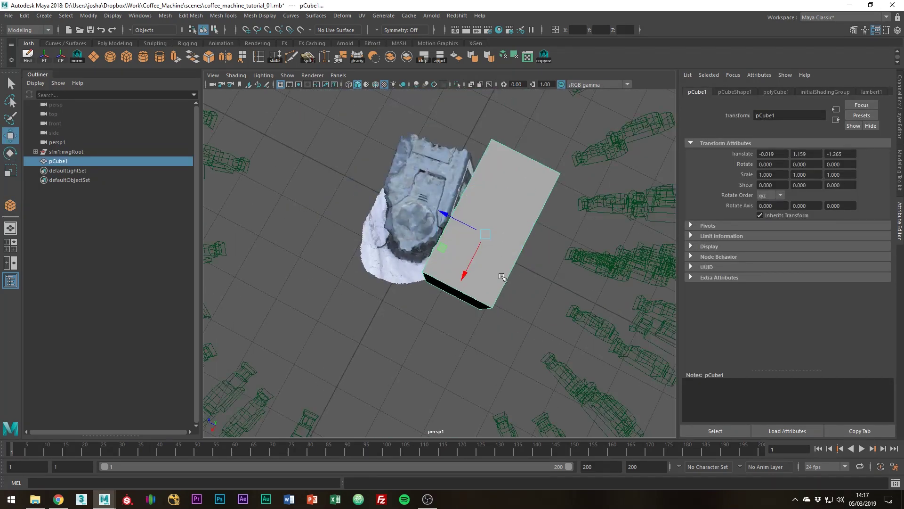
left_click_drag(437, 251, 364, 237)
left_click_drag(516, 242, 437, 251, "alt")
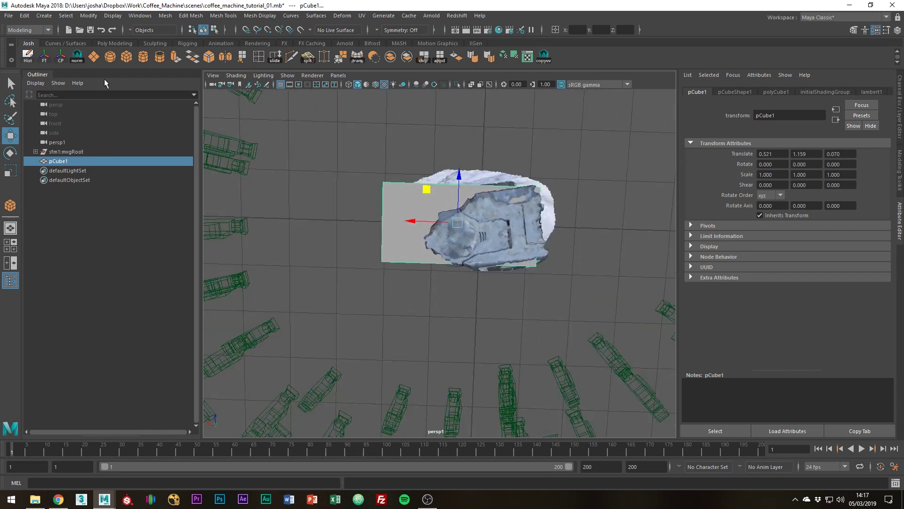
Step: Rotate the sfm1:mvgRoot scan about Y to line up with the guide box, then select the box
left_click(66, 151)
key("e")
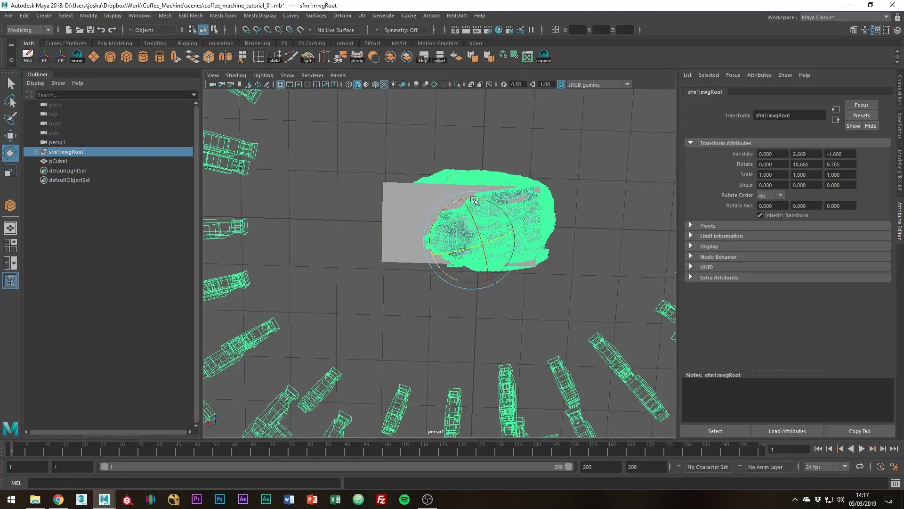
left_click_drag(472, 199, 434, 200)
key("w")
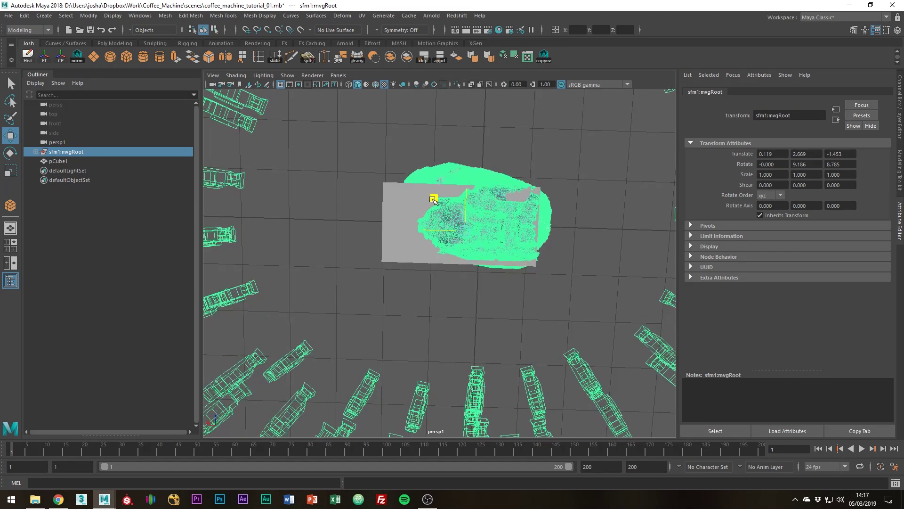
left_click_drag(569, 234, 584, 204, "alt")
left_click(584, 204)
left_click(409, 215)
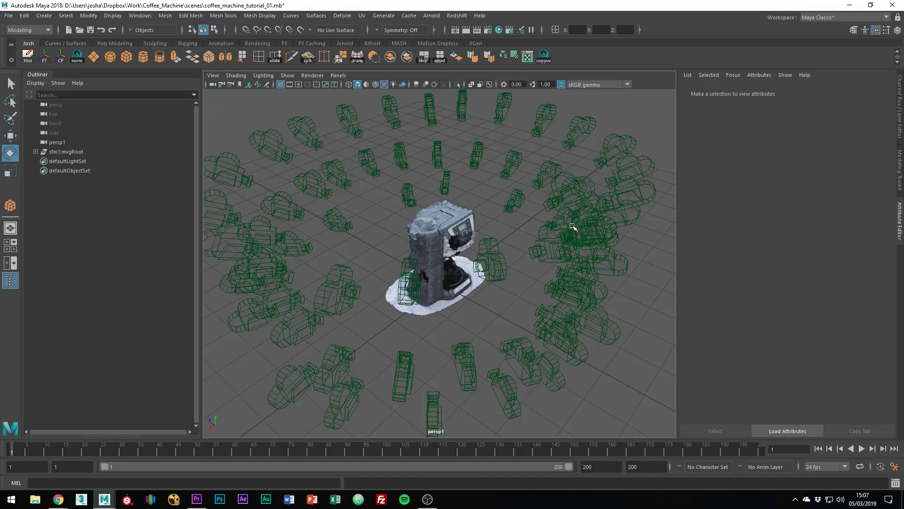
mouse_move(573, 226)
left_mouse_down("alt")
mouse_move(565, 210)
mouse_move(575, 213)
left_mouse_up("alt")
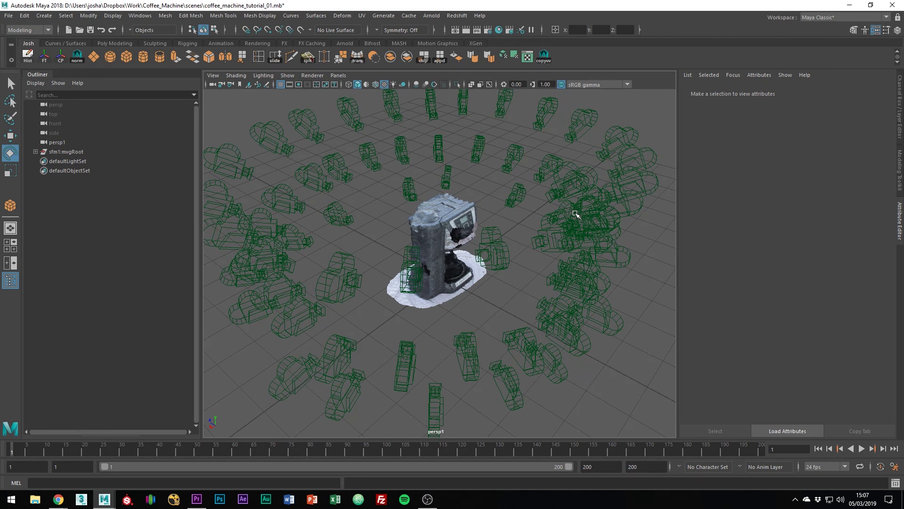
Step: Select four cameras spread around the ring: lower left, upper left, upper right, lower right
left_click_drag(539, 239, 405, 337, "alt")
left_click(365, 358)
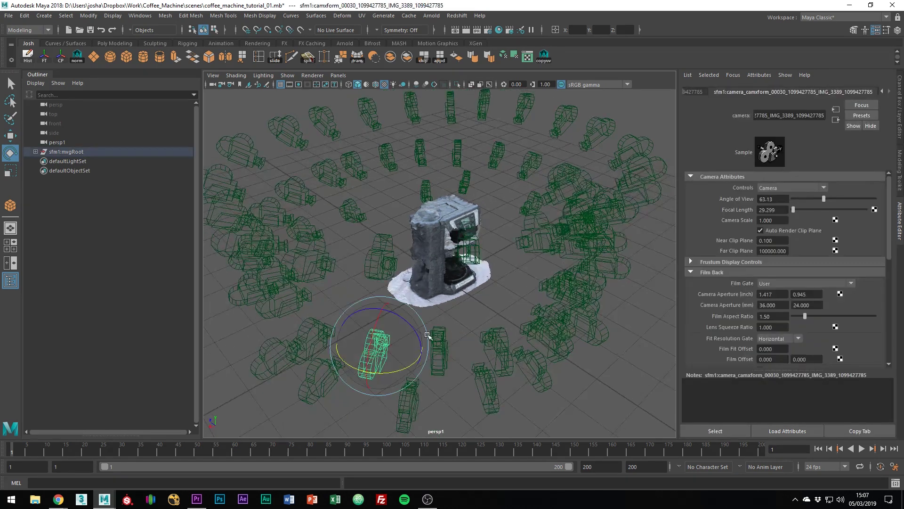
left_click_drag(567, 226, 466, 273, "alt")
left_click(387, 136)
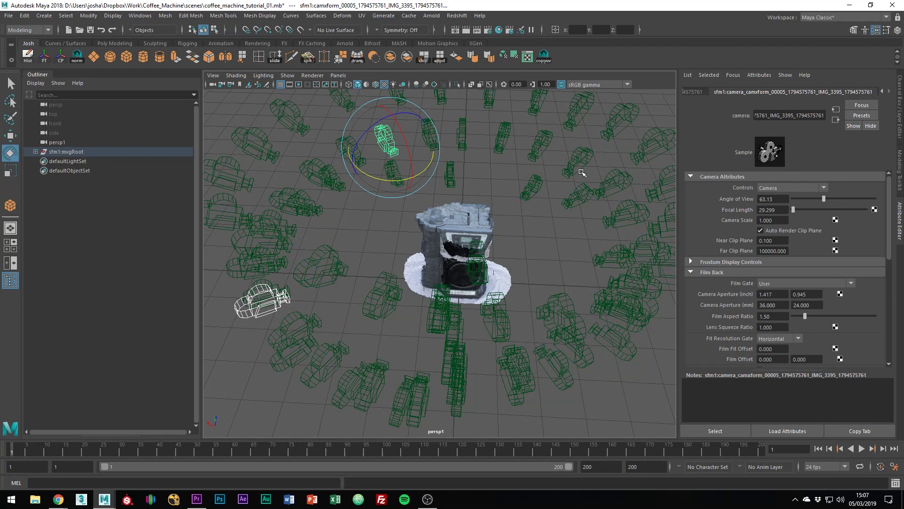
left_click(578, 161, "shift")
left_click_drag(612, 261, 554, 223, "alt")
left_click(536, 268, "shift")
left_click_drag(544, 254, 605, 249, "alt")
right_click_drag(605, 248, 490, 245, "alt")
Step: Invert the selection to the other cameras, exclude the mesh, and delete them
left_click_drag(304, 139, 604, 347)
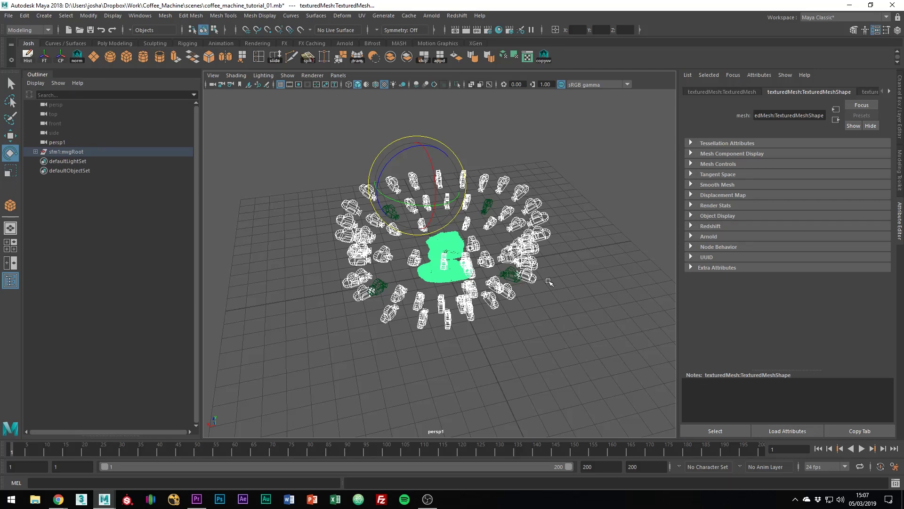
left_click_drag(549, 281, 596, 317, "alt")
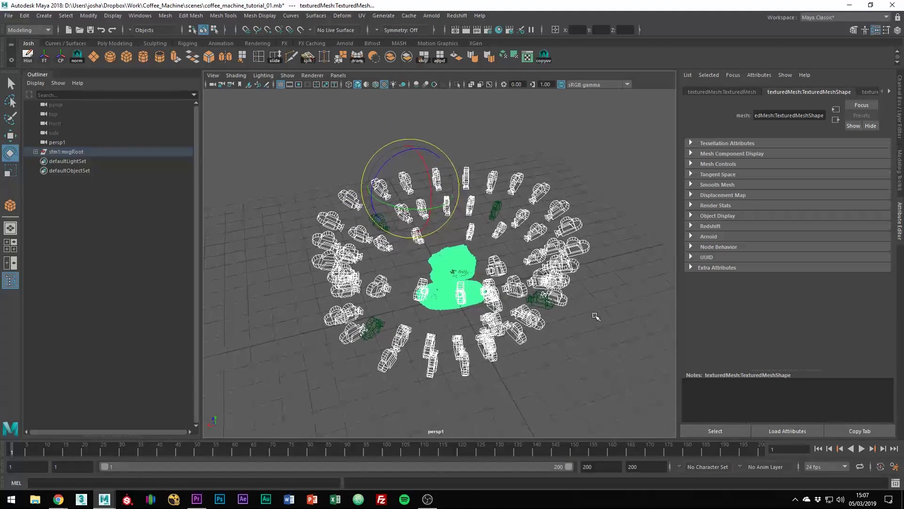
left_click(383, 242)
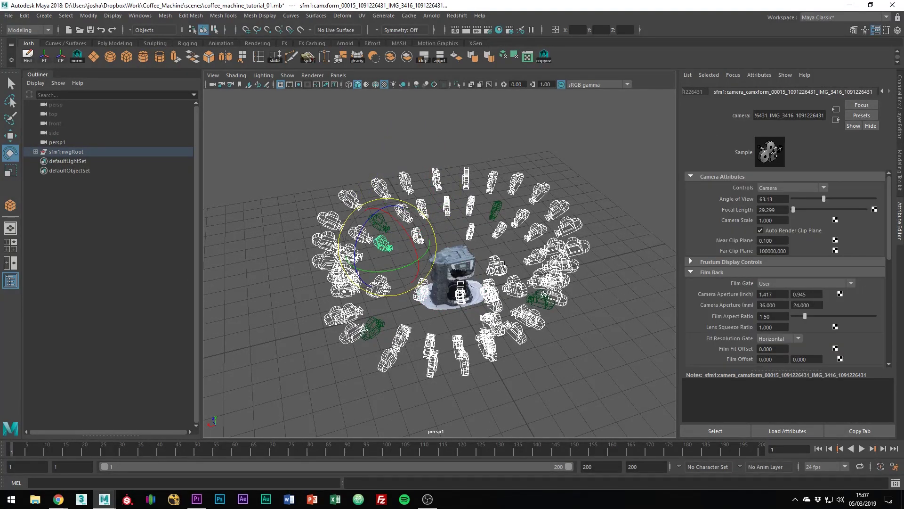
key("Delete")
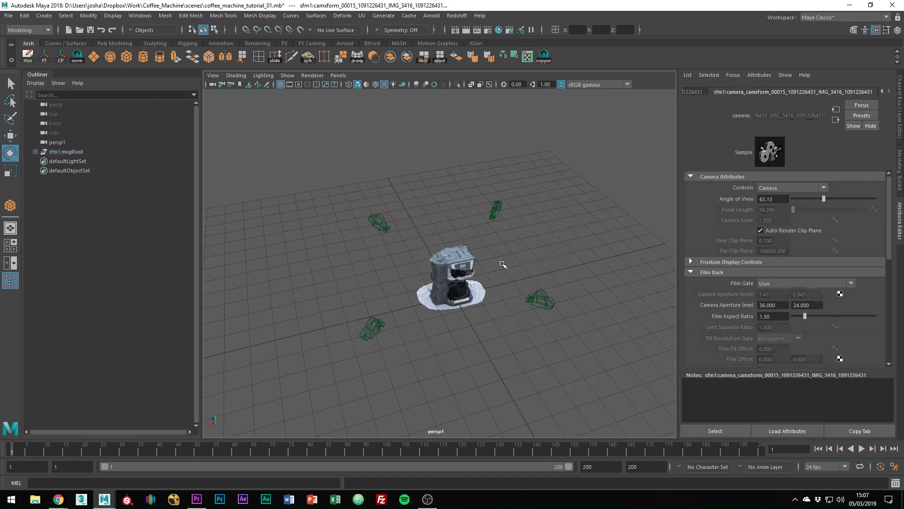
left_click_drag(504, 266, 546, 239, "alt")
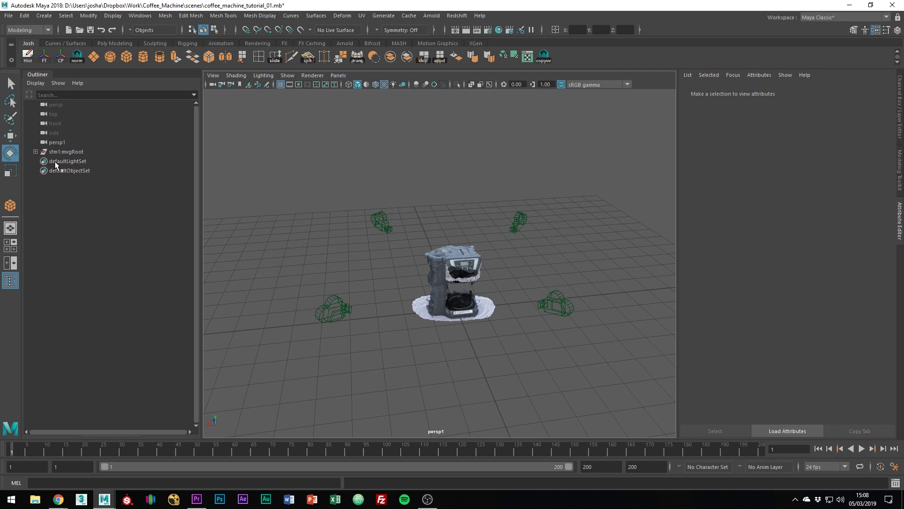
Step: Look through the first remaining camera in sfm1:mvgCameras in the viewport
left_click(35, 152)
left_click(41, 161)
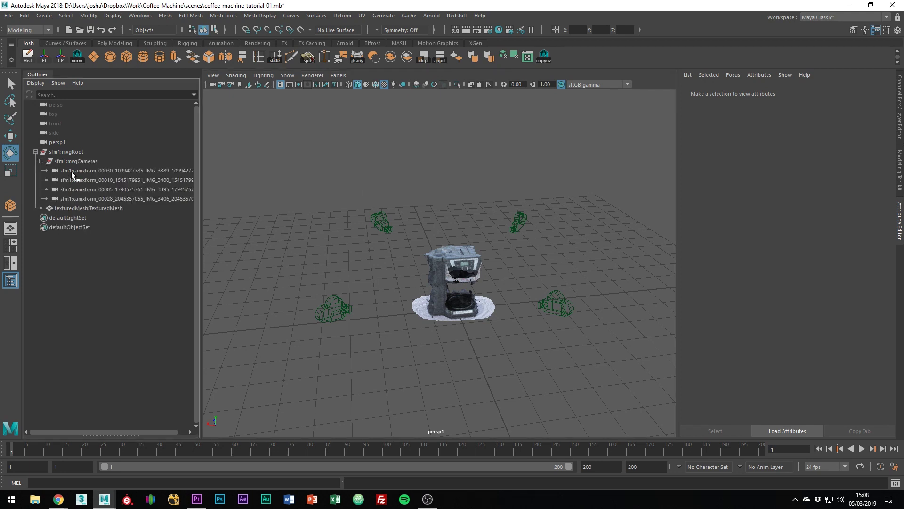
left_click(78, 171)
middle_click_drag(168, 184, 355, 211)
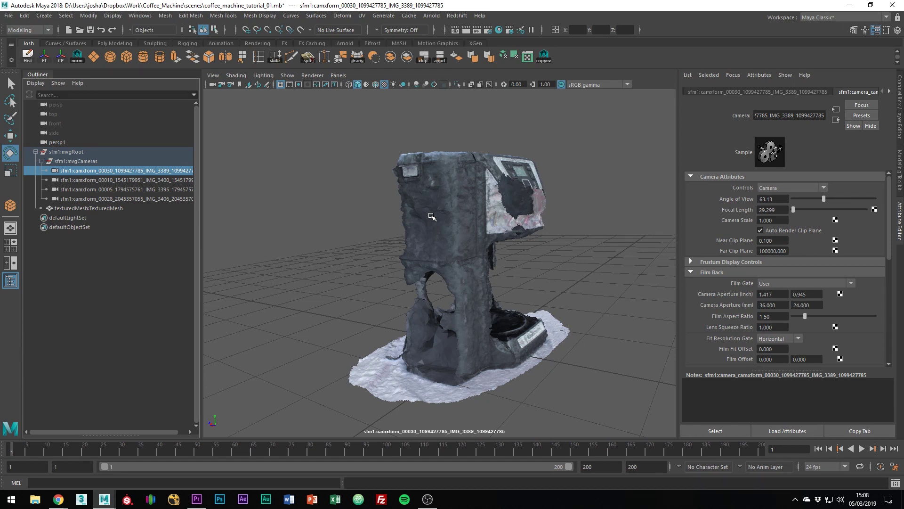
Step: Copy IMG_3389 from the camera's name without renaming it
double_click(149, 171)
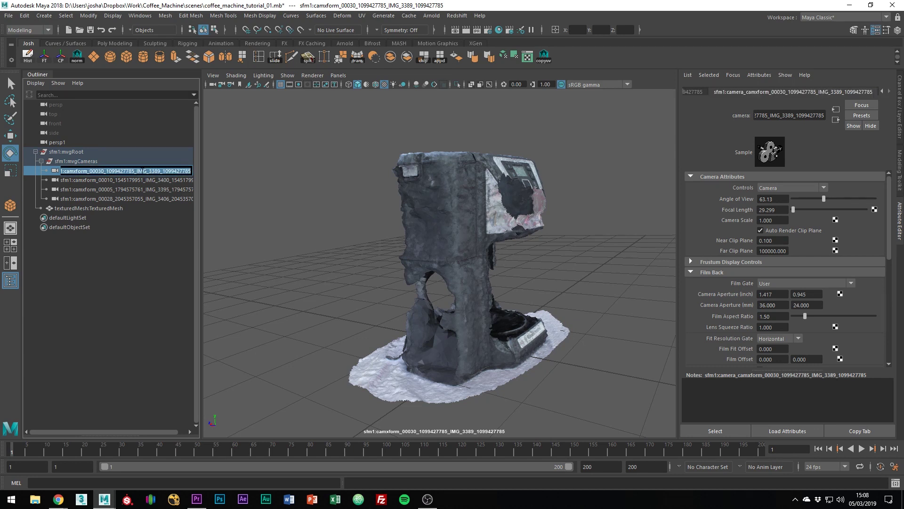
left_click(138, 171)
left_click_drag(137, 170, 158, 171)
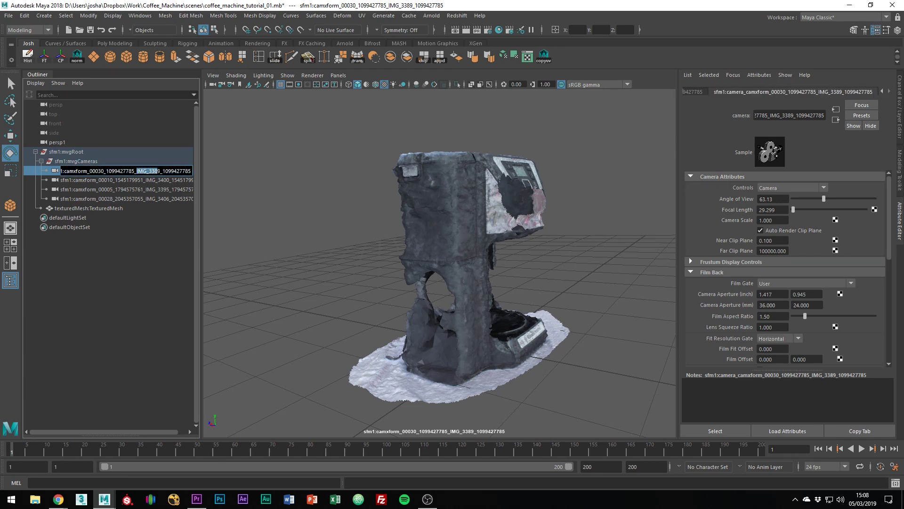
key("ctrl+c")
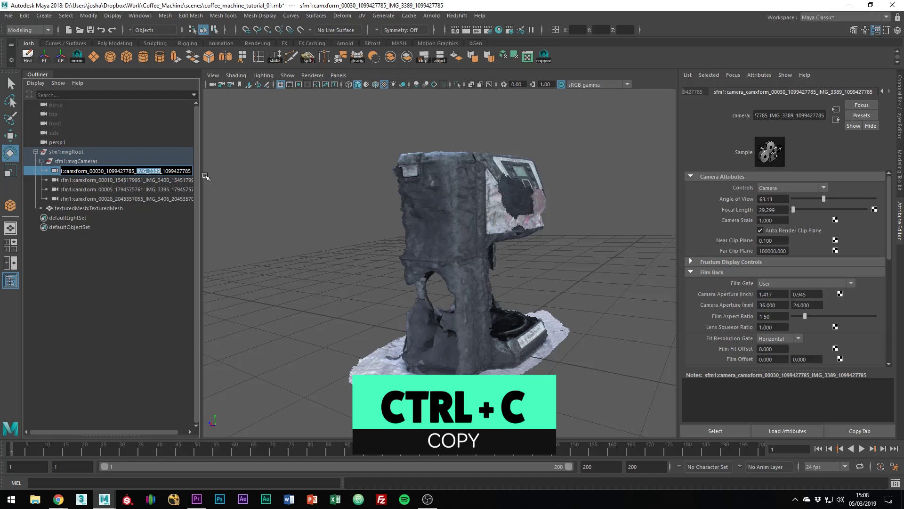
left_click(330, 184)
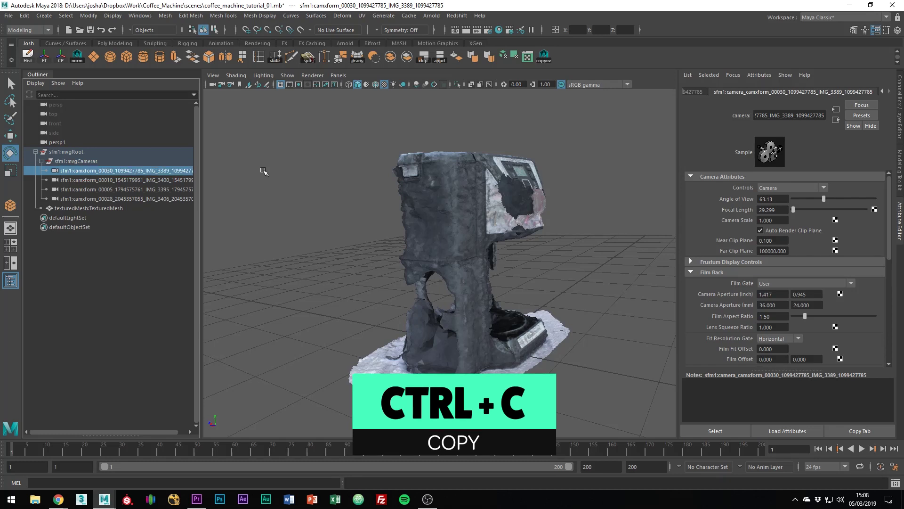
Step: Import IMG_3389.JPG as the camera's image plane via View > Image Plane > Import Image
left_click(213, 76)
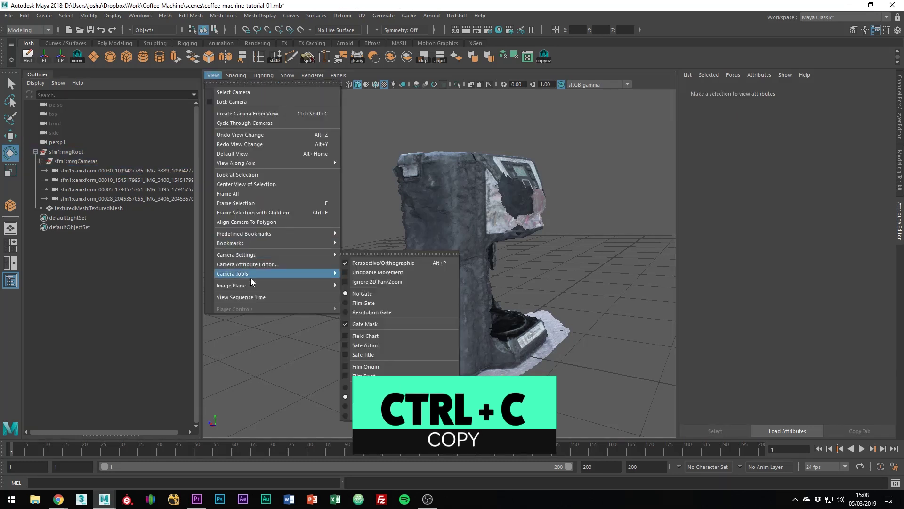
mouse_move(252, 286)
left_click(364, 294)
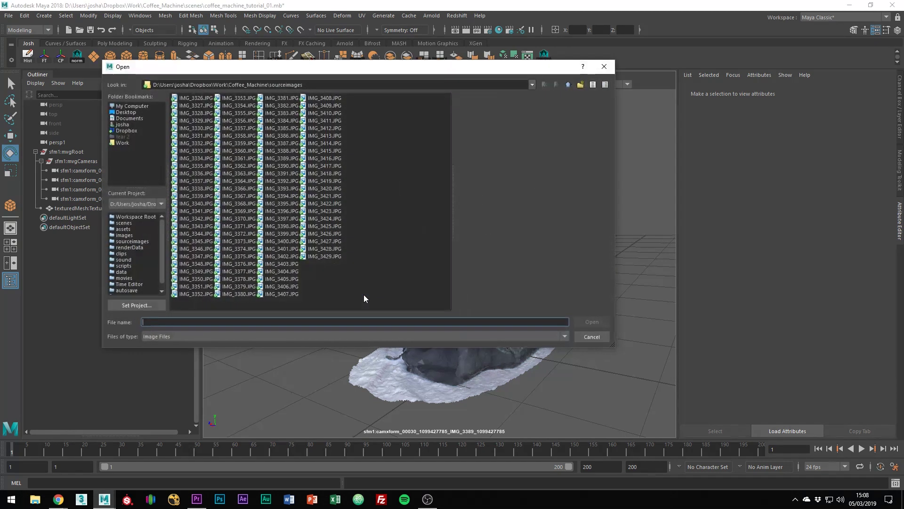
key("ctrl+v")
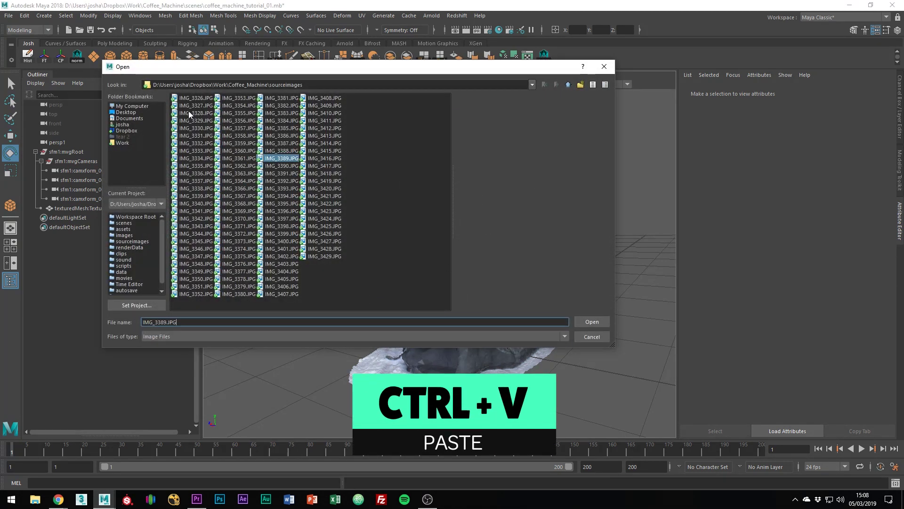
left_click(354, 213)
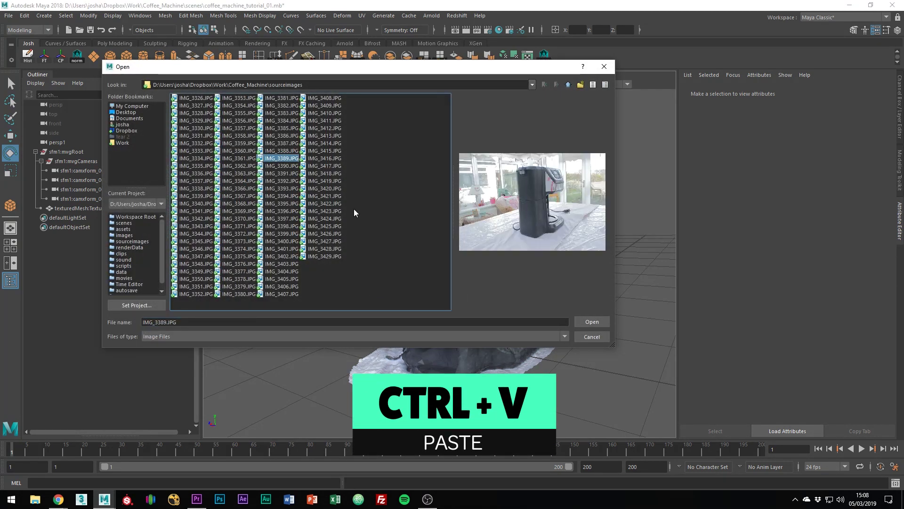
left_click(595, 321)
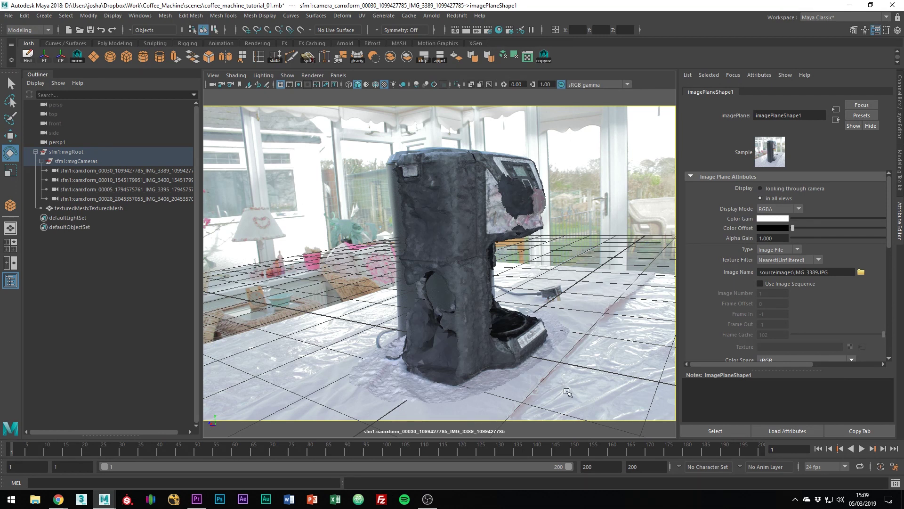
Step: Set the image plane to display 'looking through camera', then pan the camera under X-Ray to align the mesh
left_click(797, 188)
left_click(471, 85)
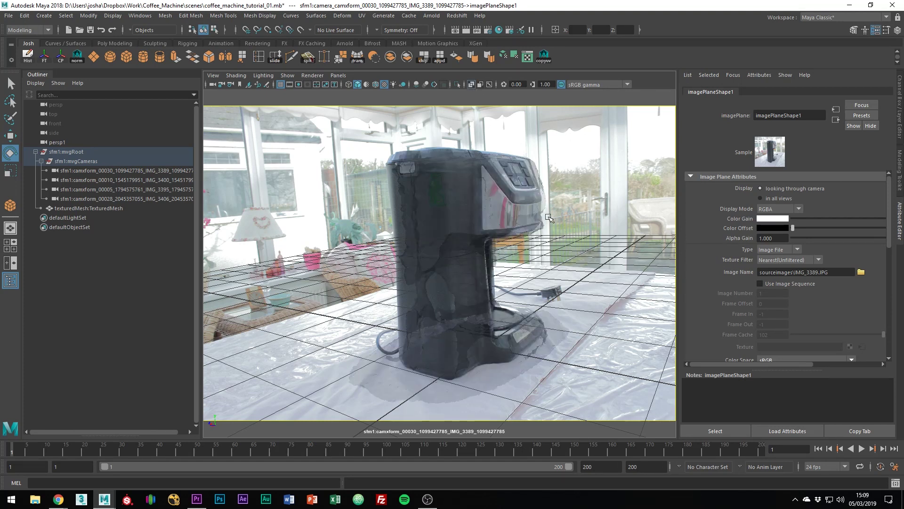
middle_click_drag(577, 205, 572, 200, "alt")
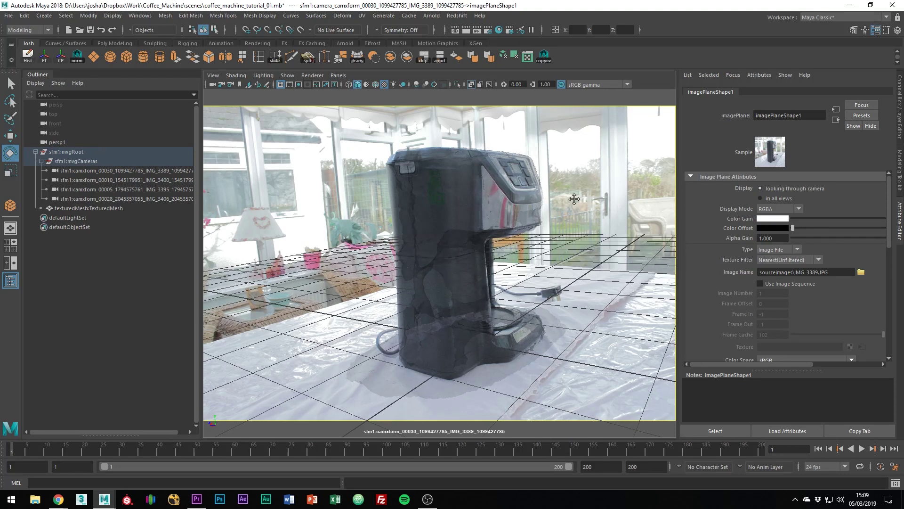
key("alt+x")
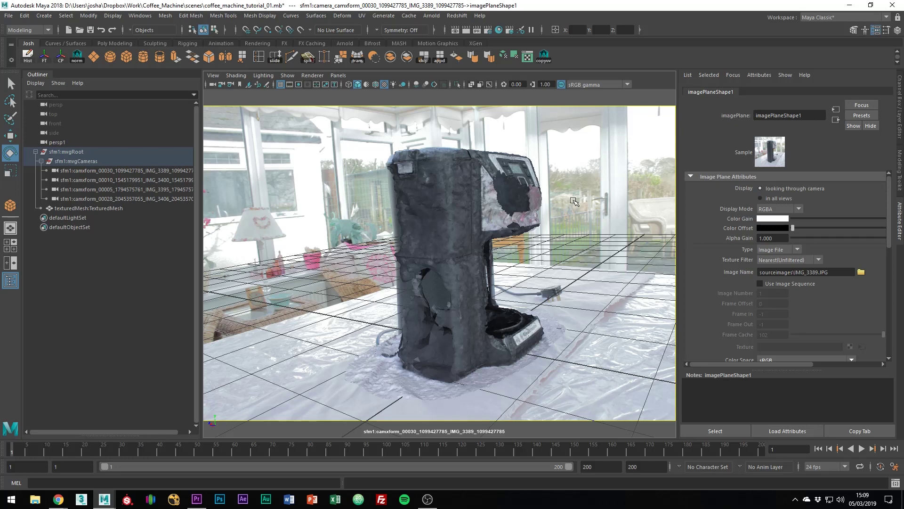